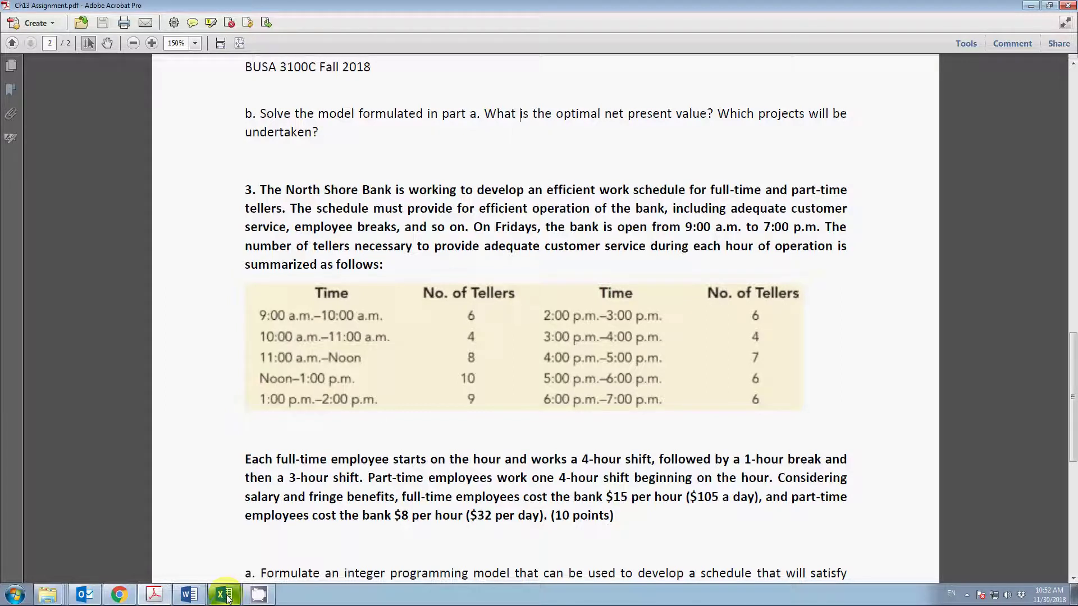
Step: Switch to the 13.3 Excel workbook and colour the text of the full-time (FT) block B4:D15 red on the Model 1 sheet
click(226, 598)
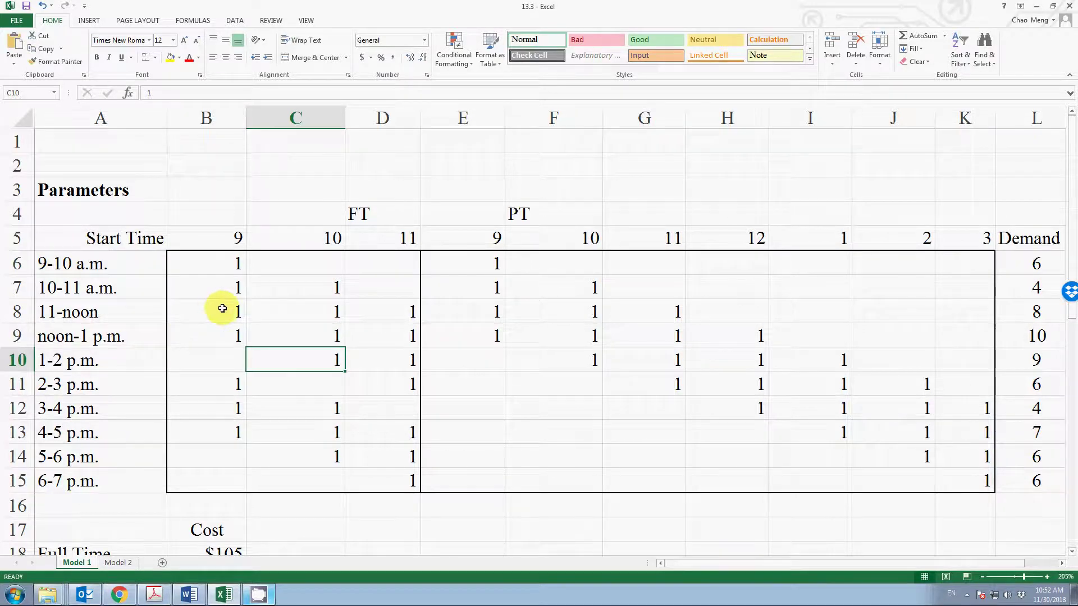
drag(212, 212, 392, 483)
click(189, 57)
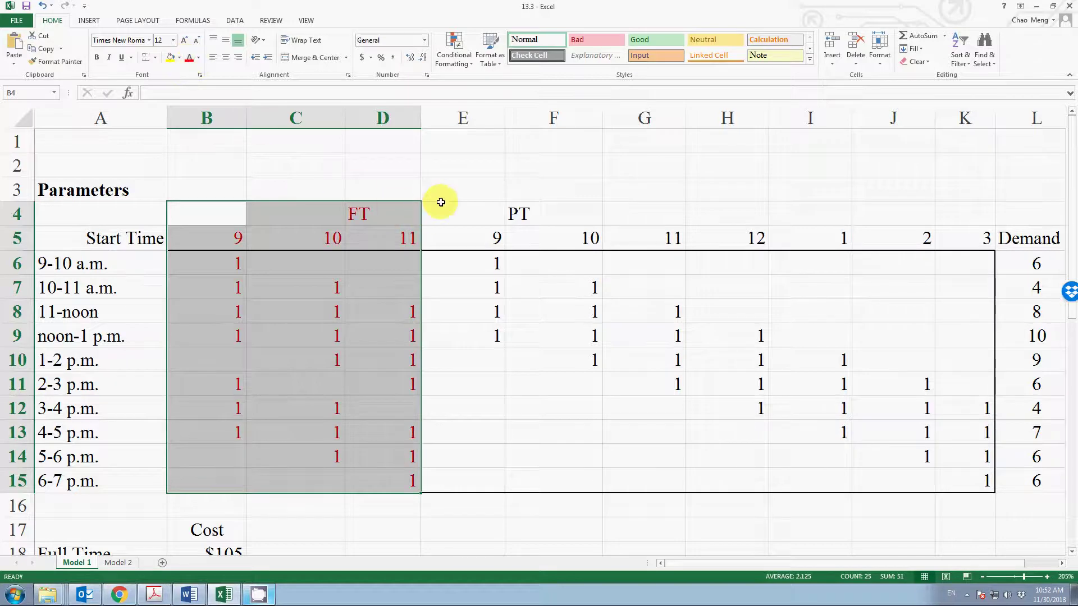
click(425, 192)
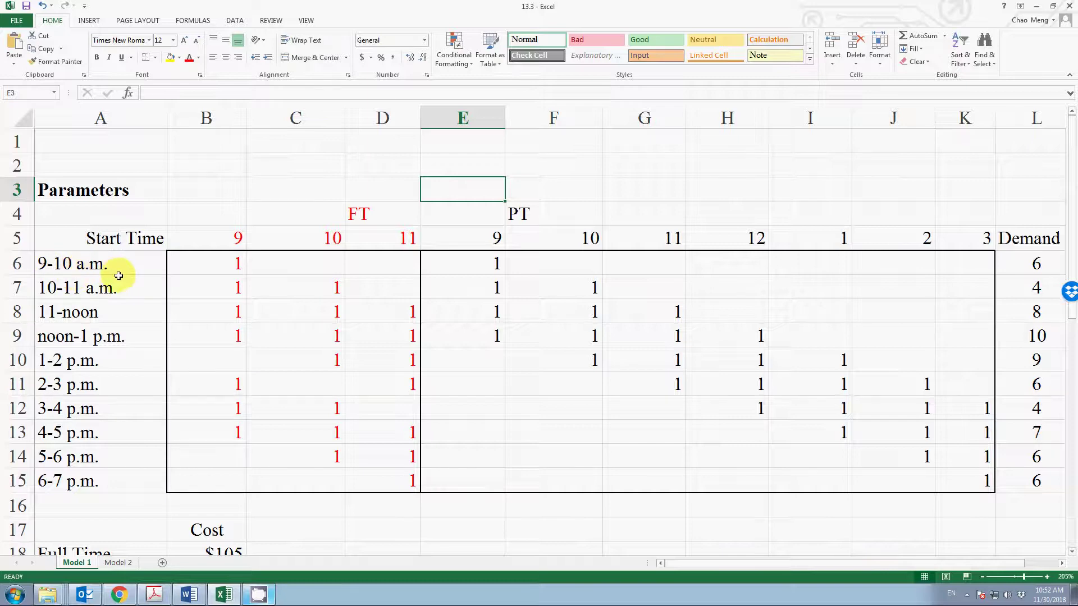
Step: Examine the hourly coverage of the full-time 9 o'clock start, from 9-10 a.m. through 4-5 p.m., including the break hour
click(223, 272)
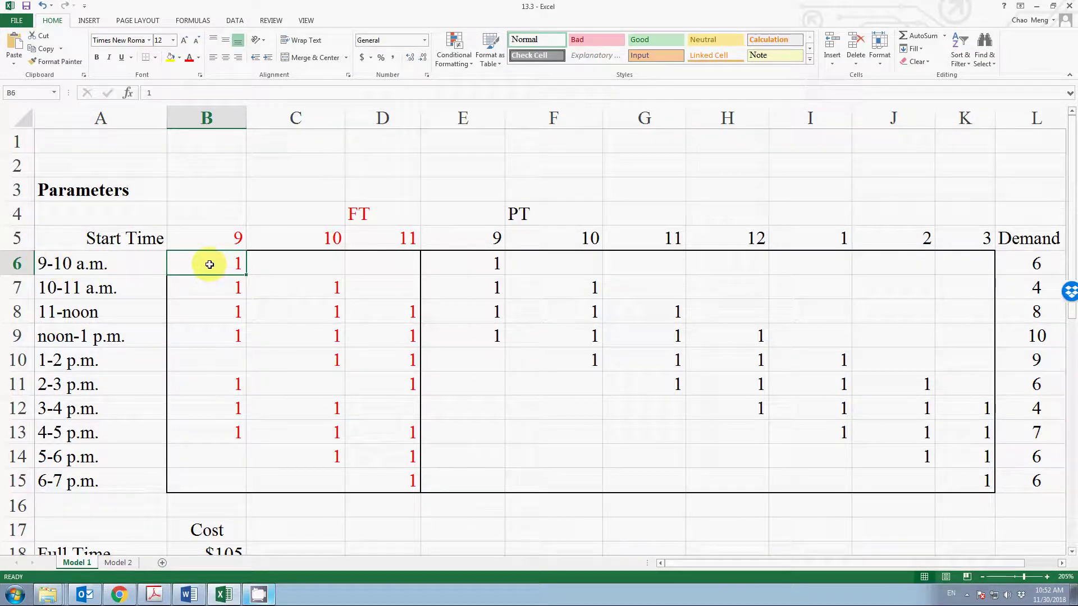
click(212, 290)
click(217, 312)
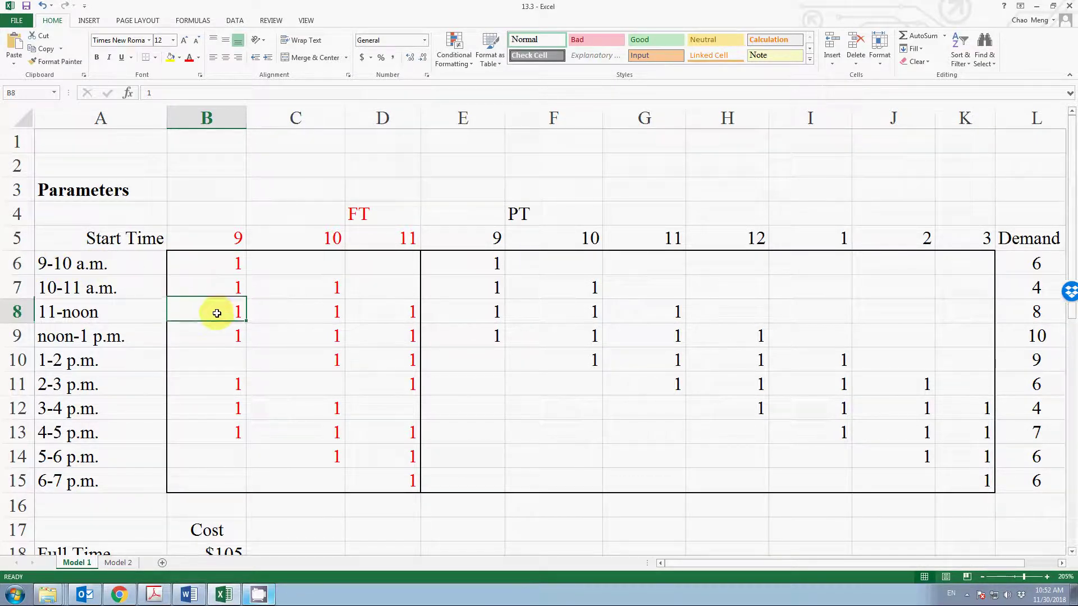
click(222, 337)
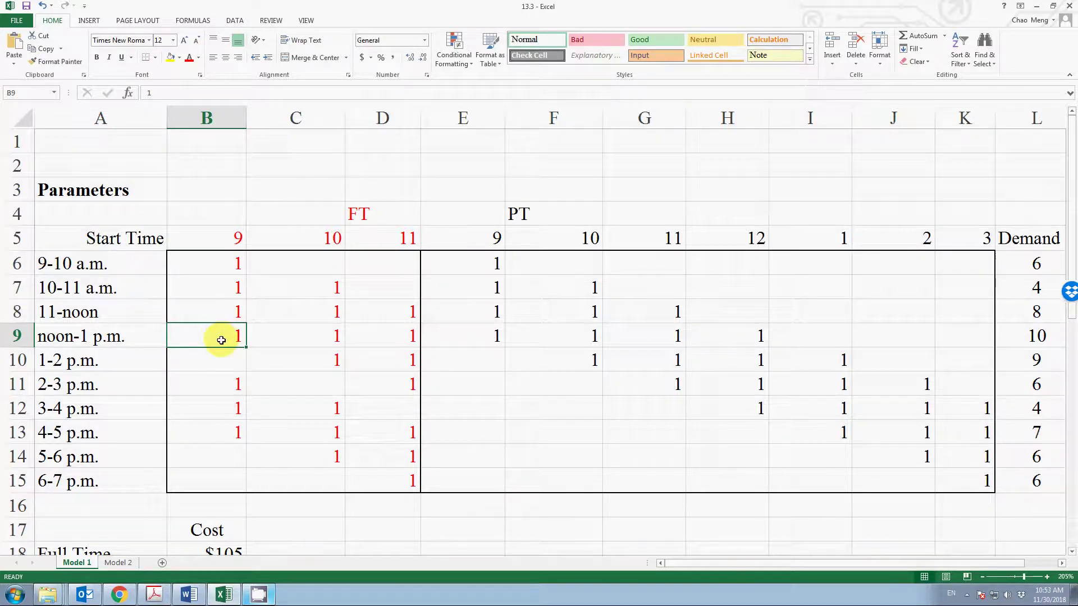
click(216, 364)
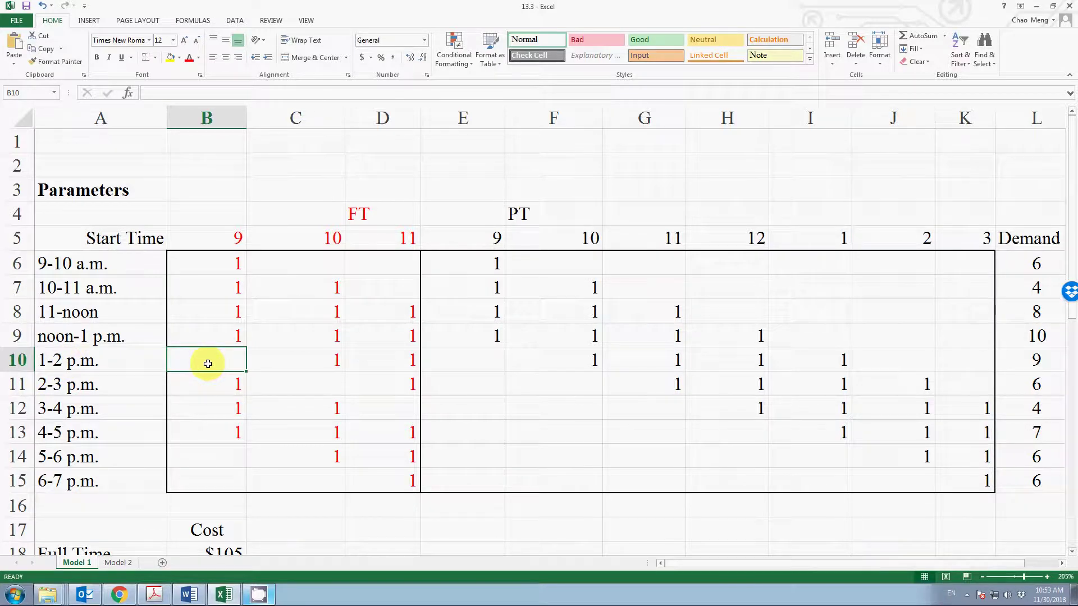
click(225, 387)
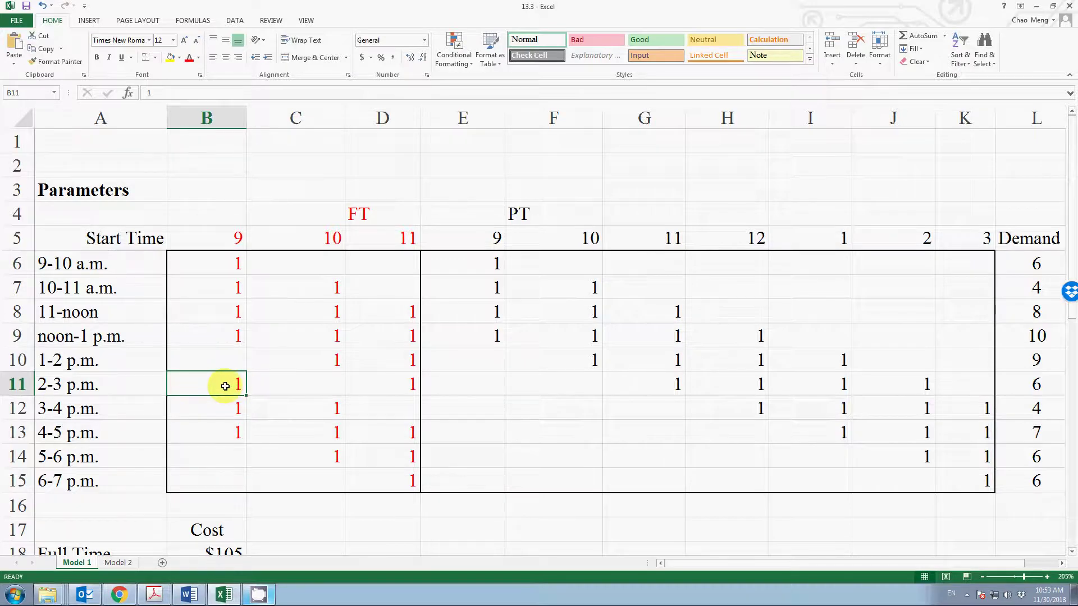
click(224, 410)
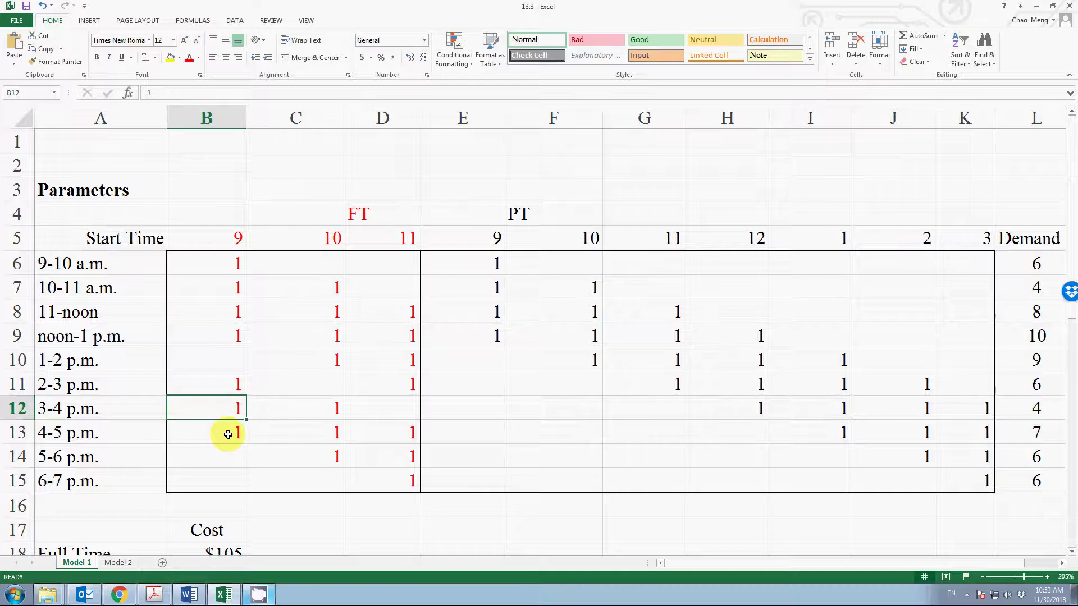
click(228, 434)
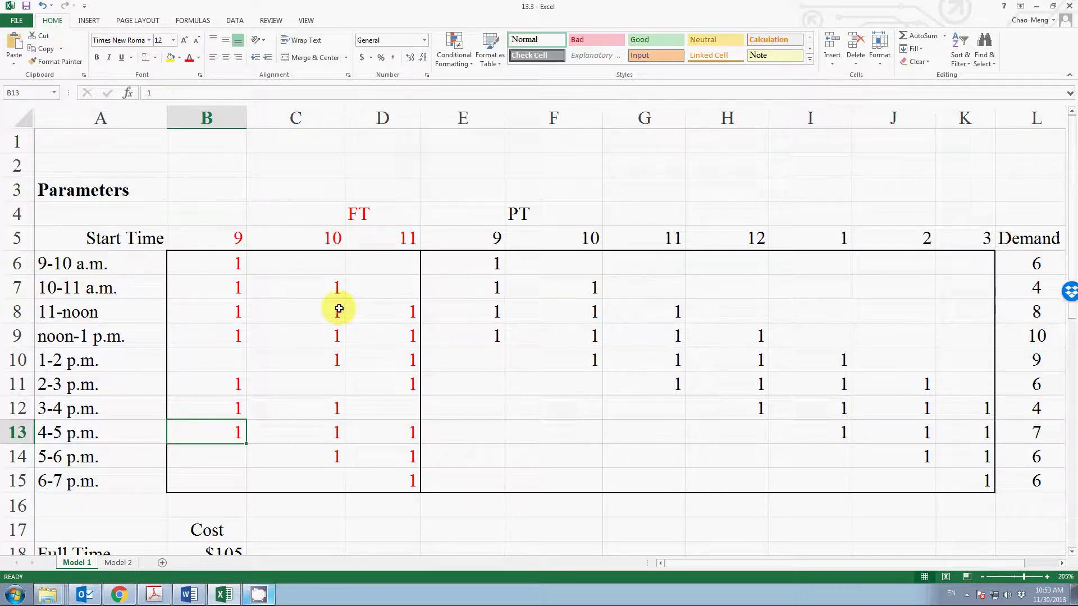
Step: Examine the hourly coverage of the full-time 10 o'clock start, from 10-11 a.m. through 5-6 p.m., including the break hour
click(313, 292)
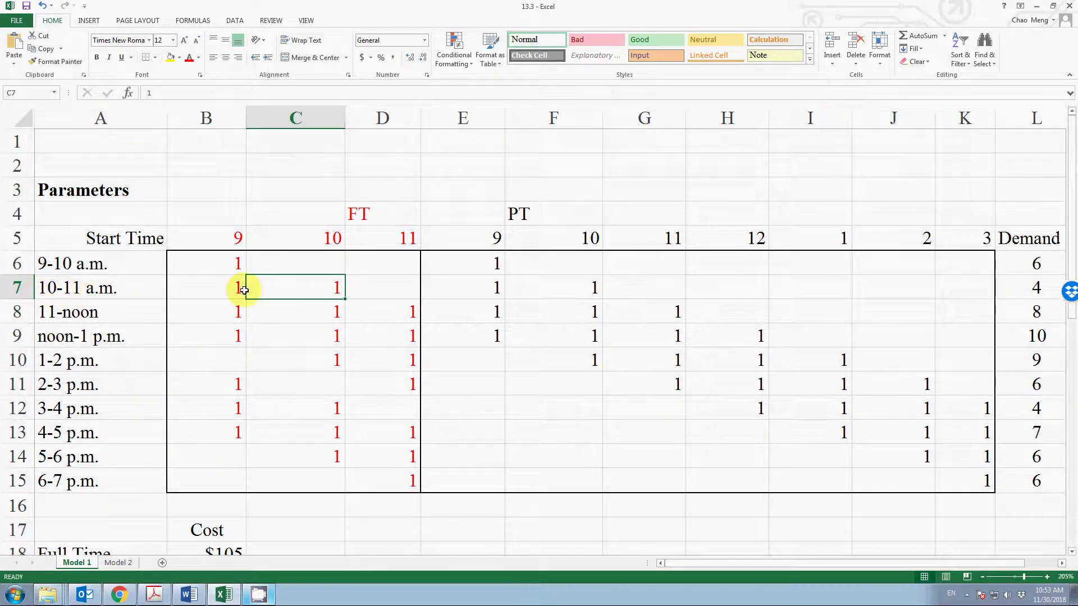
click(315, 312)
click(321, 336)
click(326, 360)
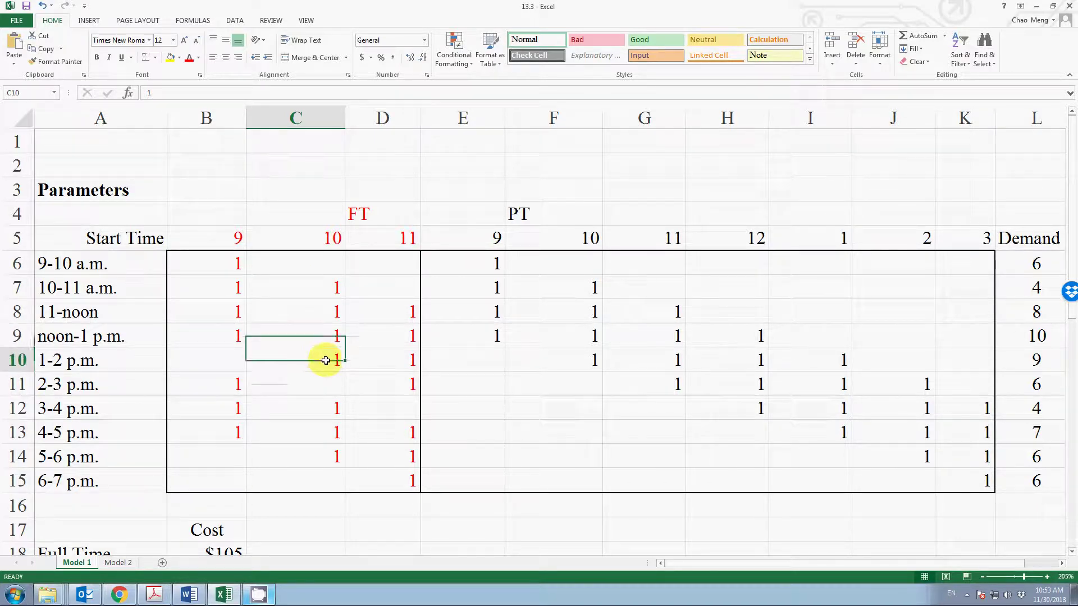
click(327, 391)
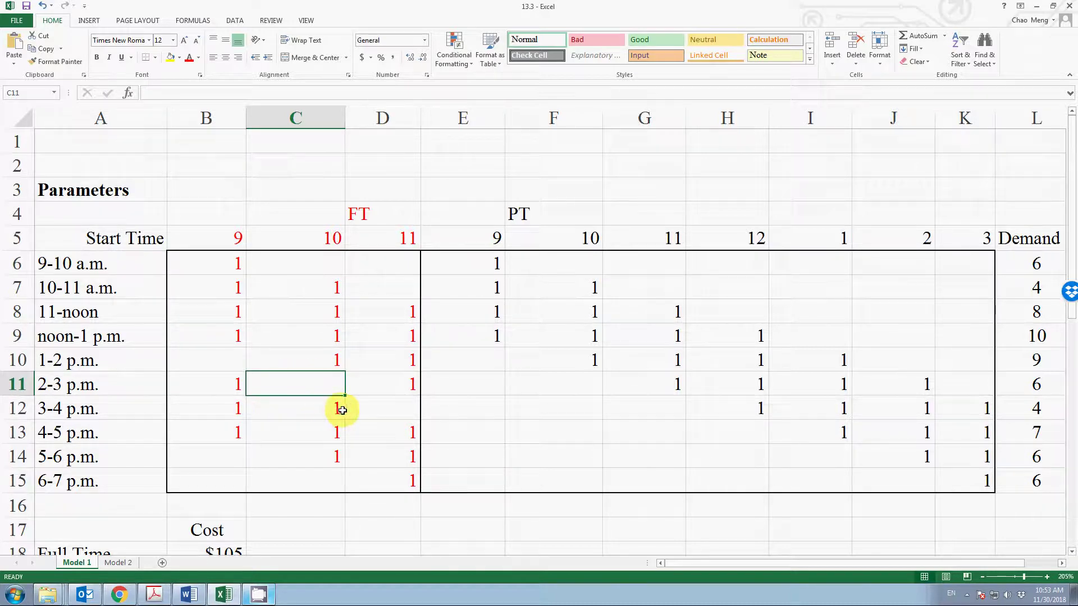
click(310, 410)
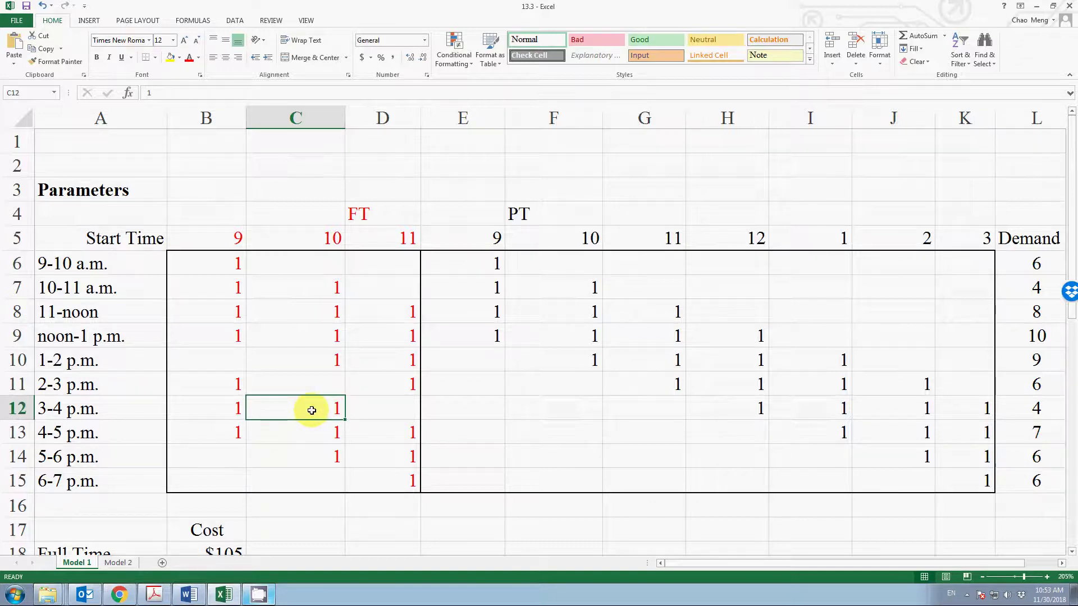
click(317, 438)
click(320, 464)
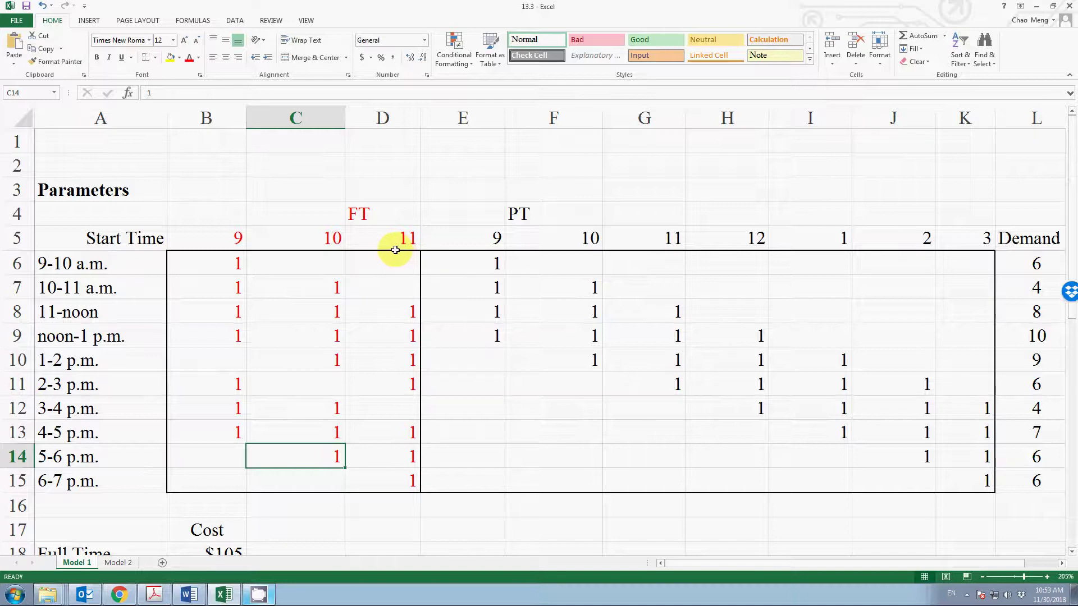
Step: Examine the full-time 11 o'clock start's two work blocks and break hour, and compare them with the closing 6-7 p.m. period
click(404, 303)
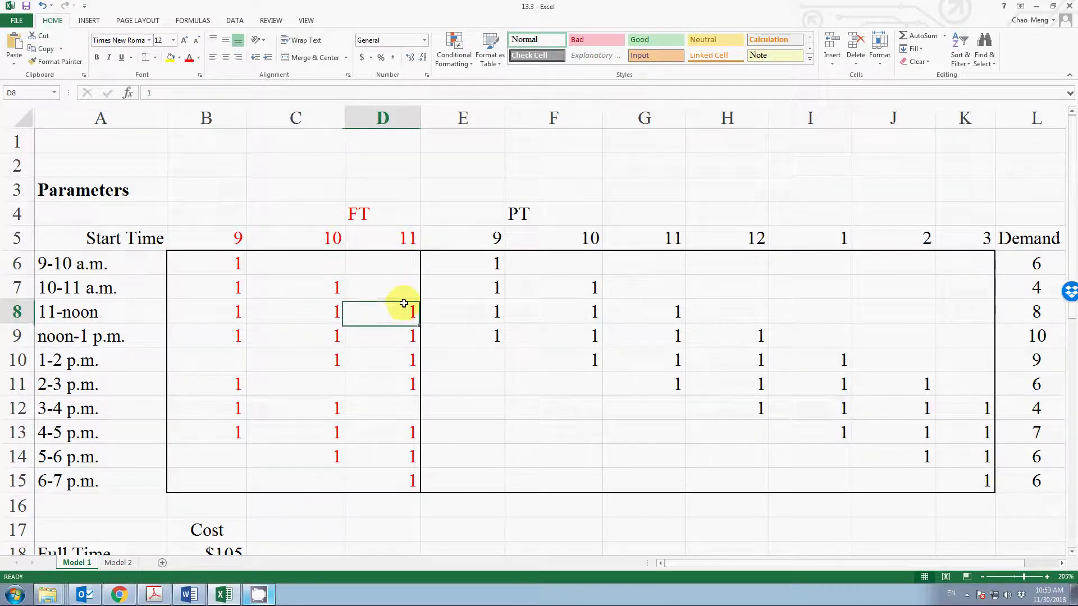
drag(407, 306, 410, 385)
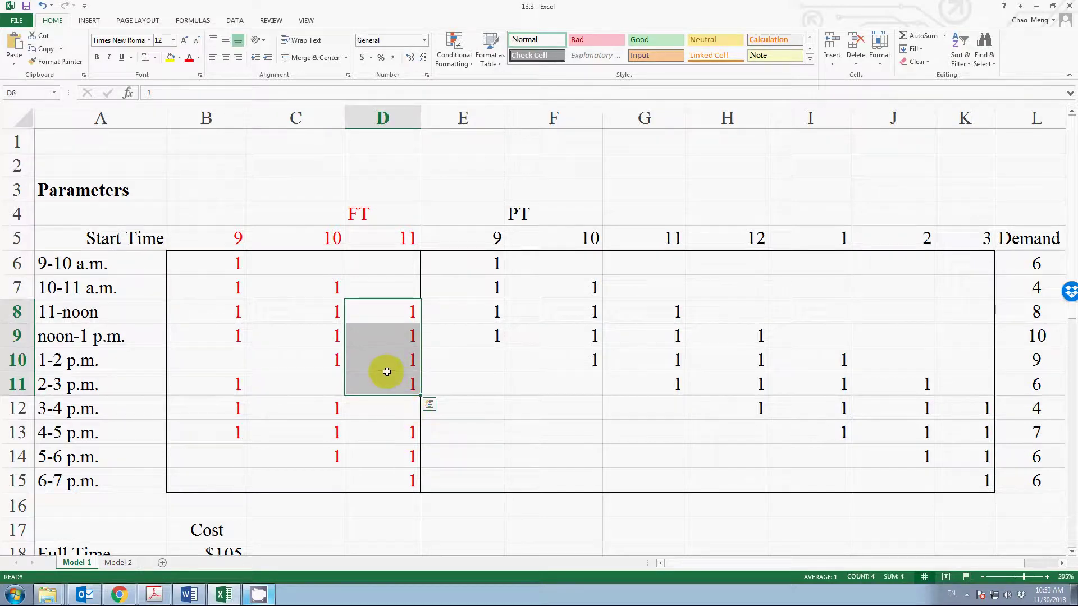
click(393, 408)
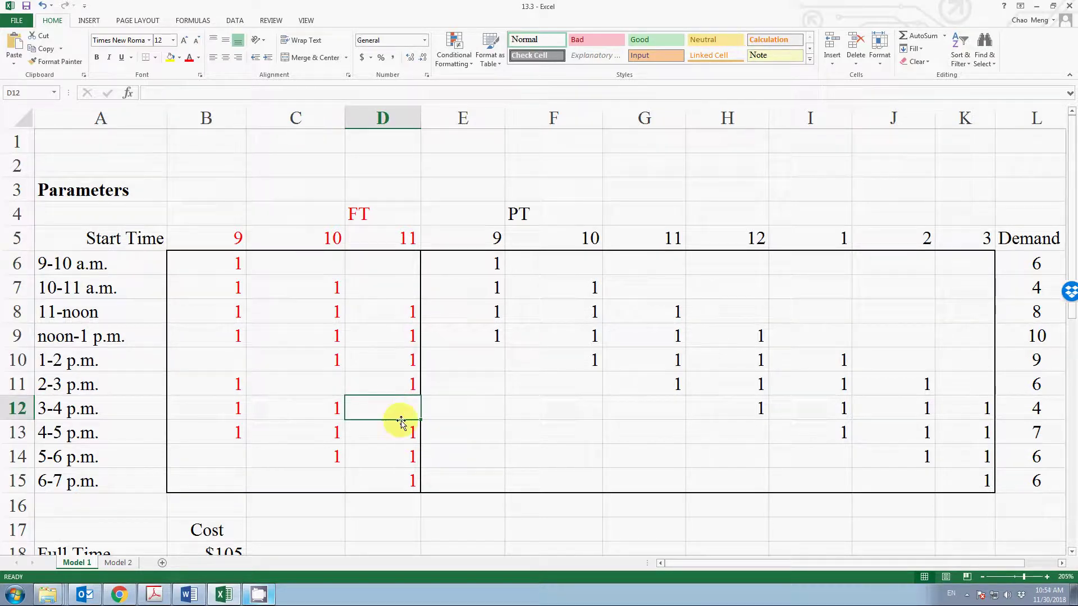
drag(399, 433, 403, 478)
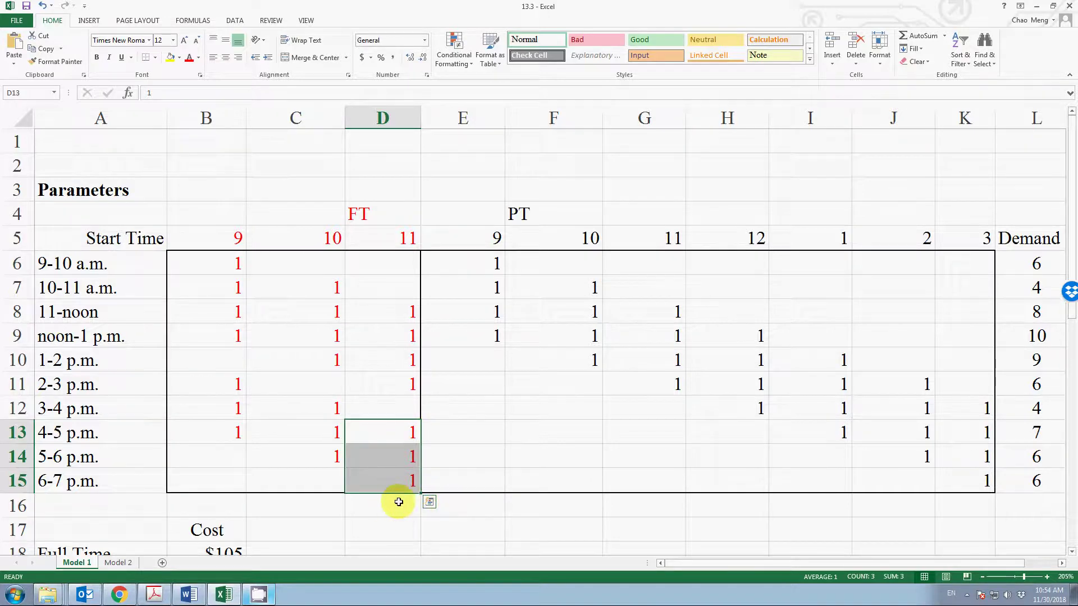
click(465, 512)
click(71, 480)
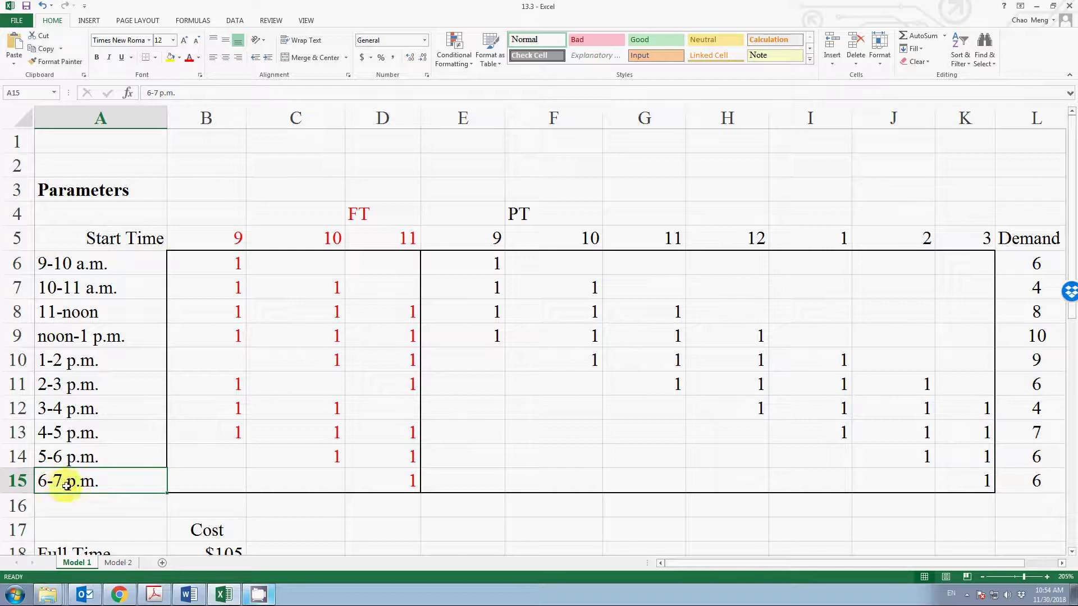
click(459, 507)
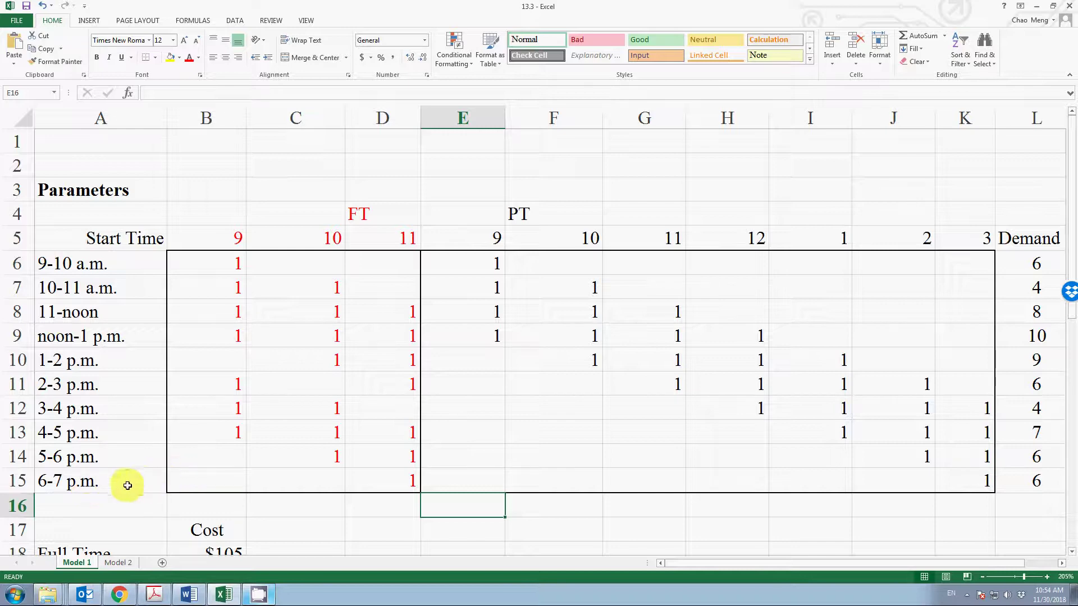
click(110, 484)
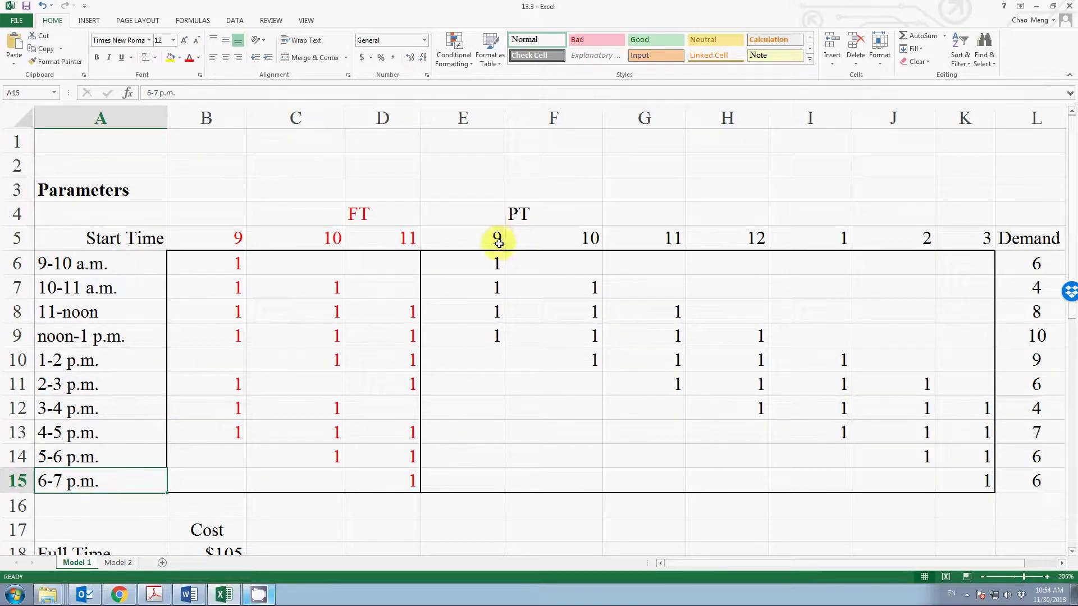
Step: Examine the four-hour shift block under each part-time start time from 9 a.m. to 3 p.m
drag(471, 238, 944, 486)
click(944, 485)
click(482, 259)
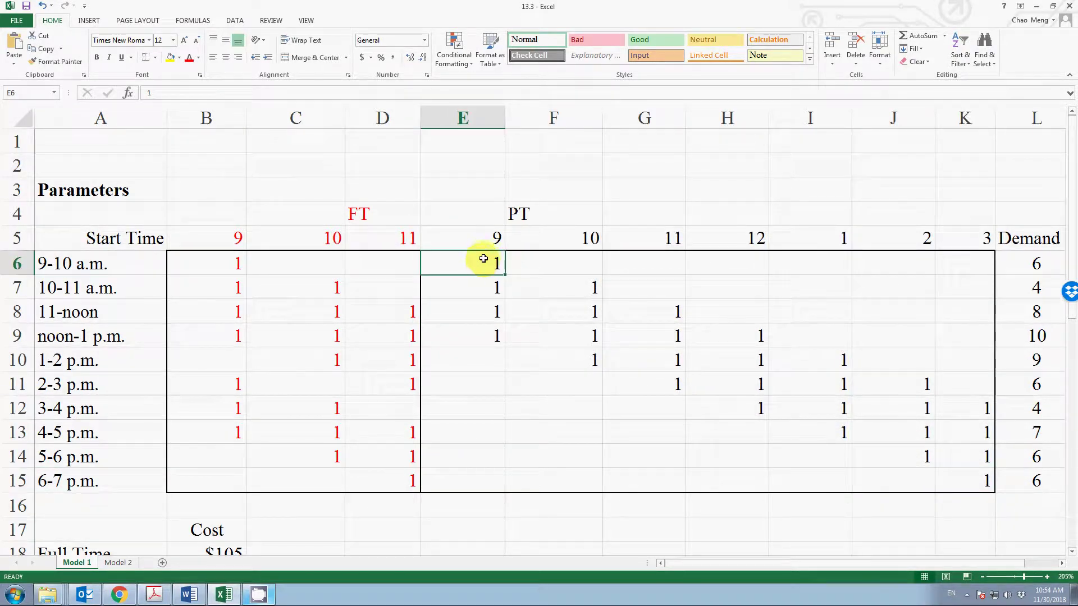
drag(490, 262, 481, 336)
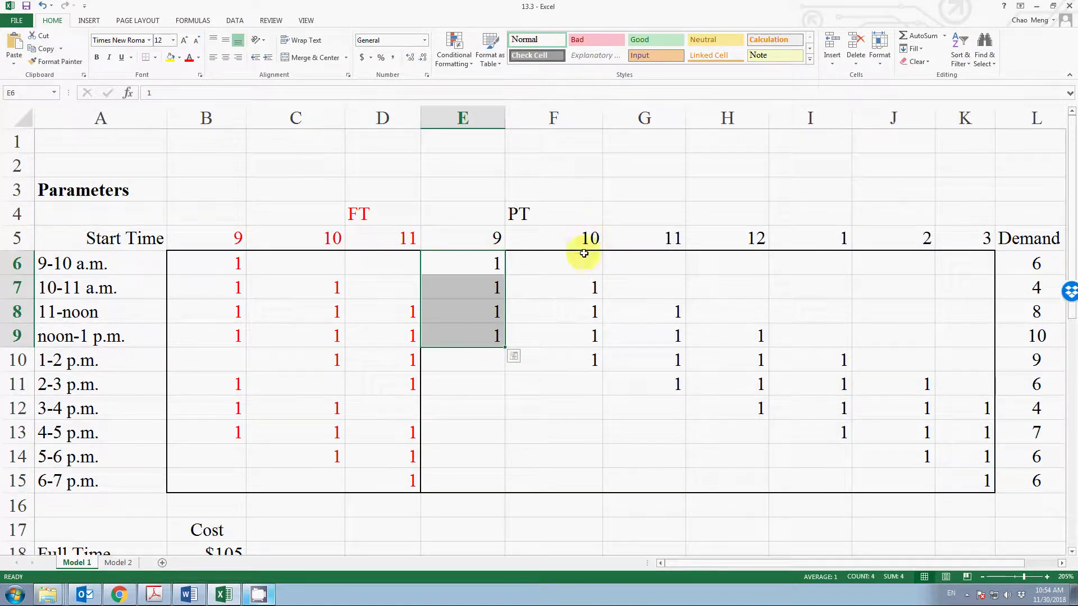
drag(584, 290, 585, 359)
drag(680, 319, 675, 380)
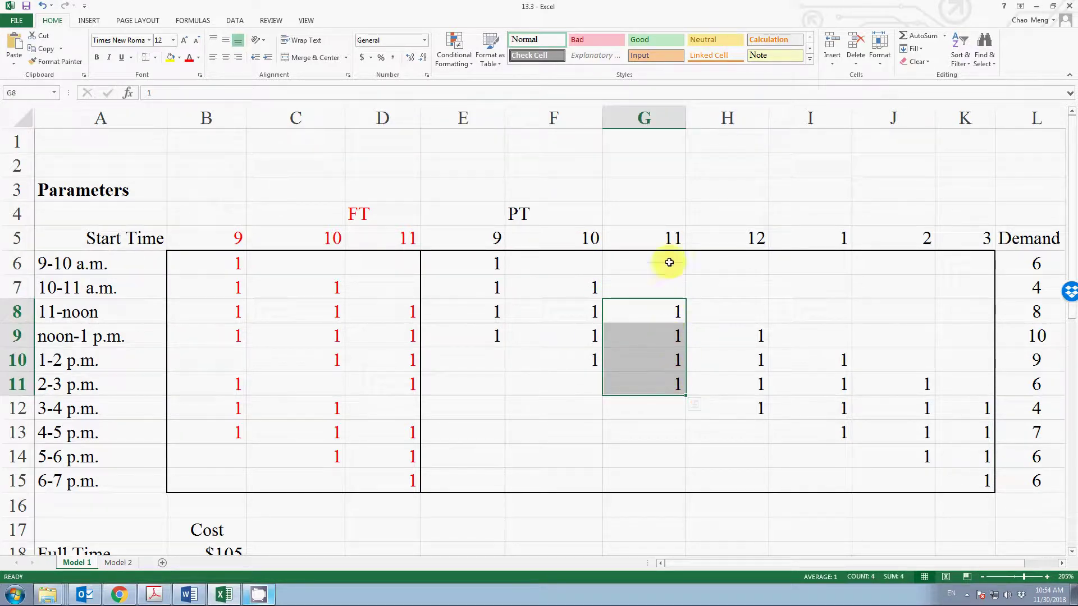
drag(755, 336, 759, 402)
drag(837, 364, 837, 423)
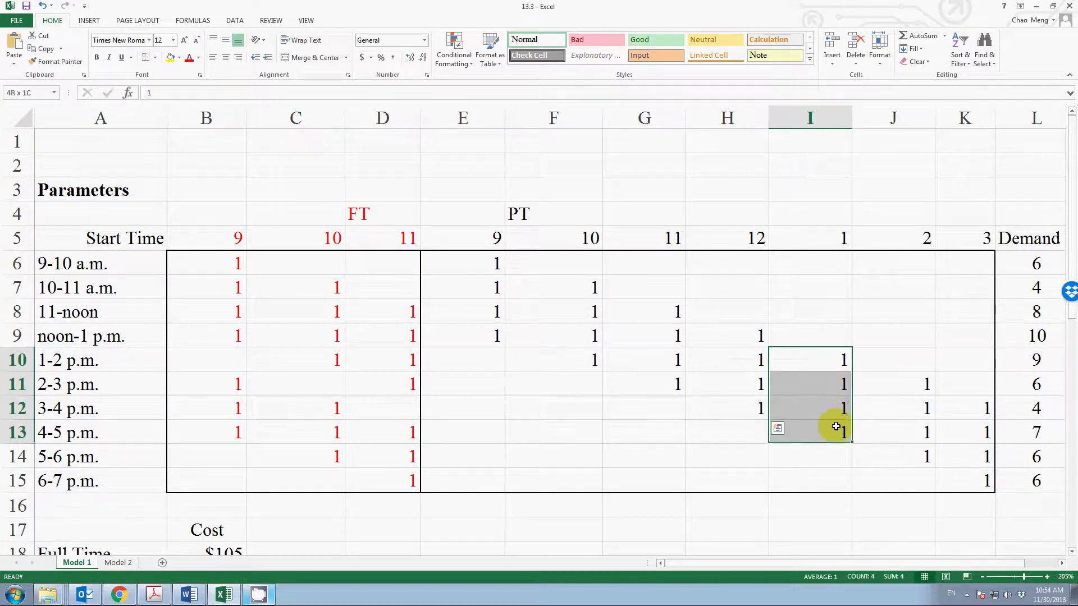
drag(930, 388, 920, 452)
drag(979, 410, 981, 486)
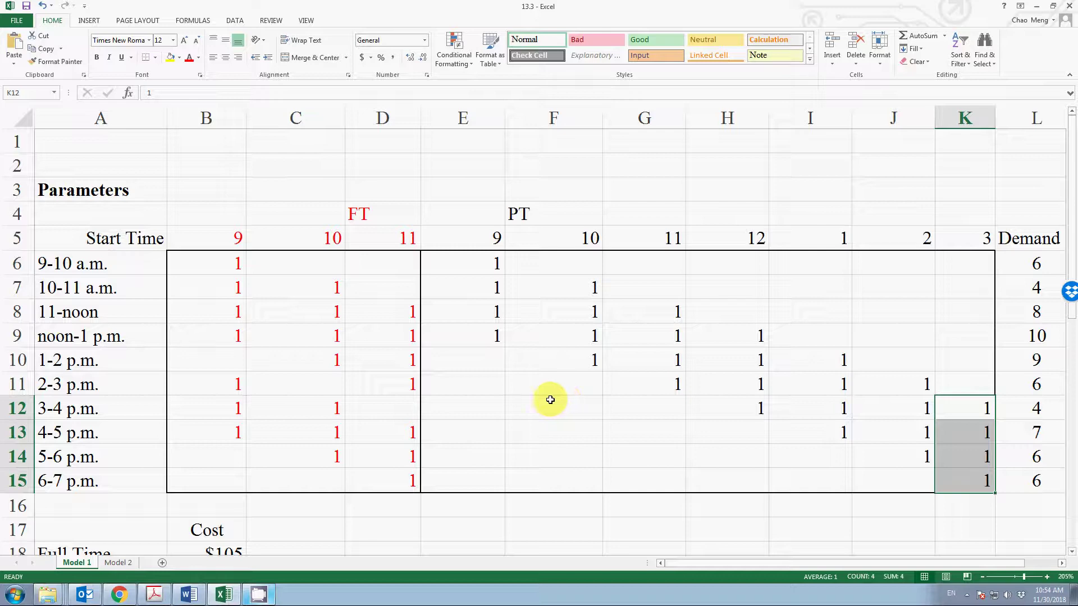
click(438, 455)
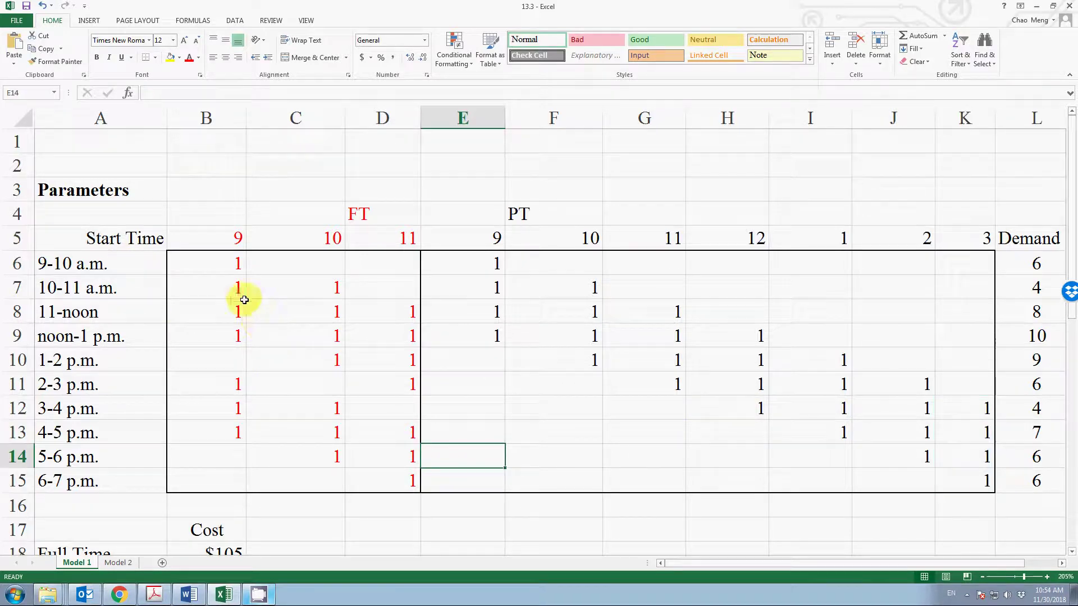
Step: Compare the shift coverage in the 9-10 a.m. and 10-11 a.m. rows with the teller demand for those hours
click(213, 264)
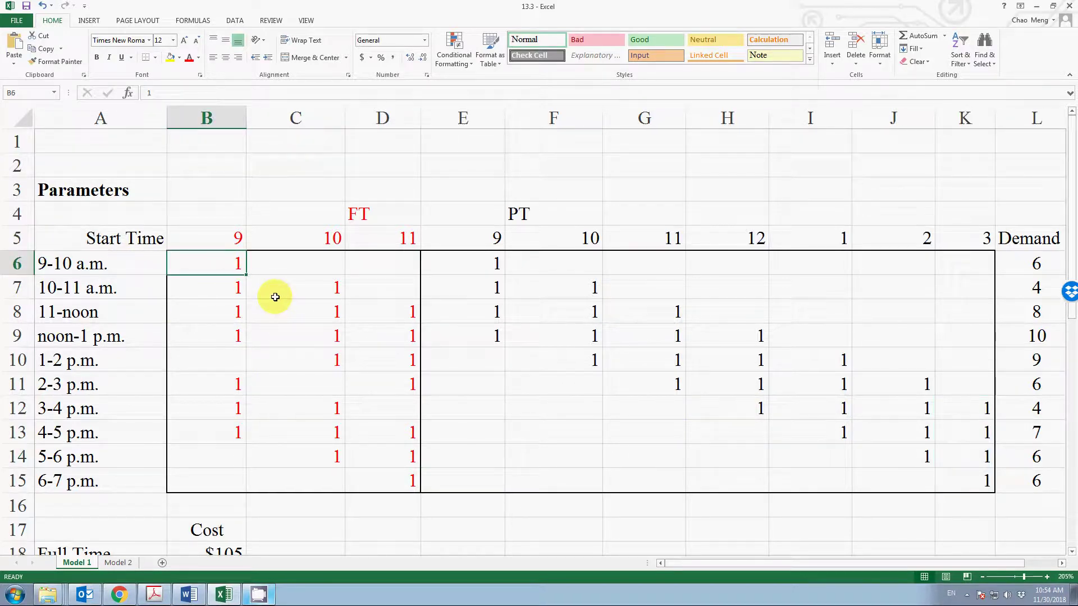
click(1032, 267)
click(18, 264)
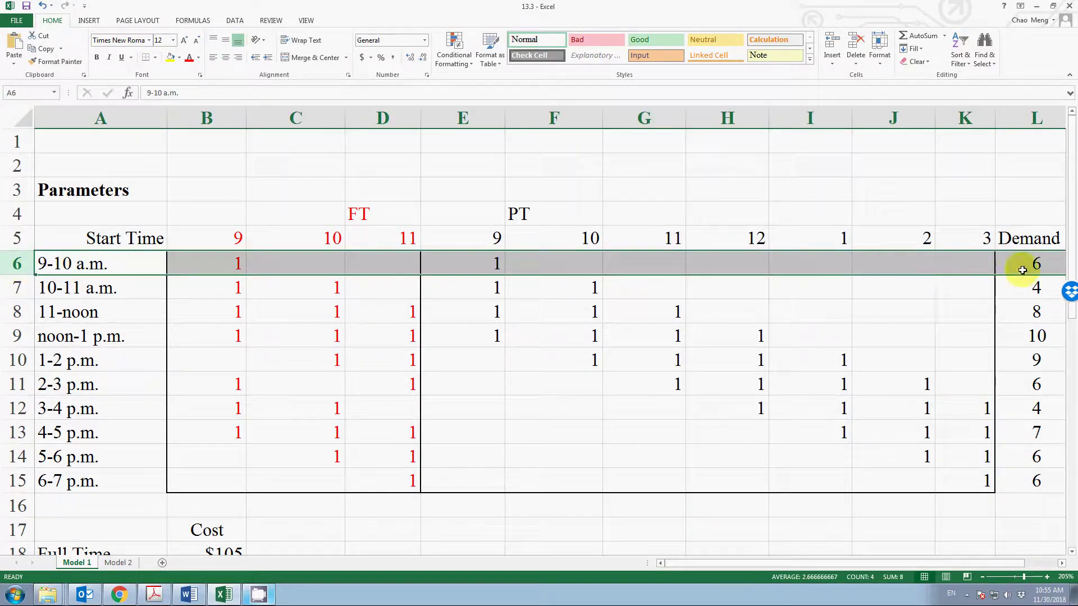
click(1041, 263)
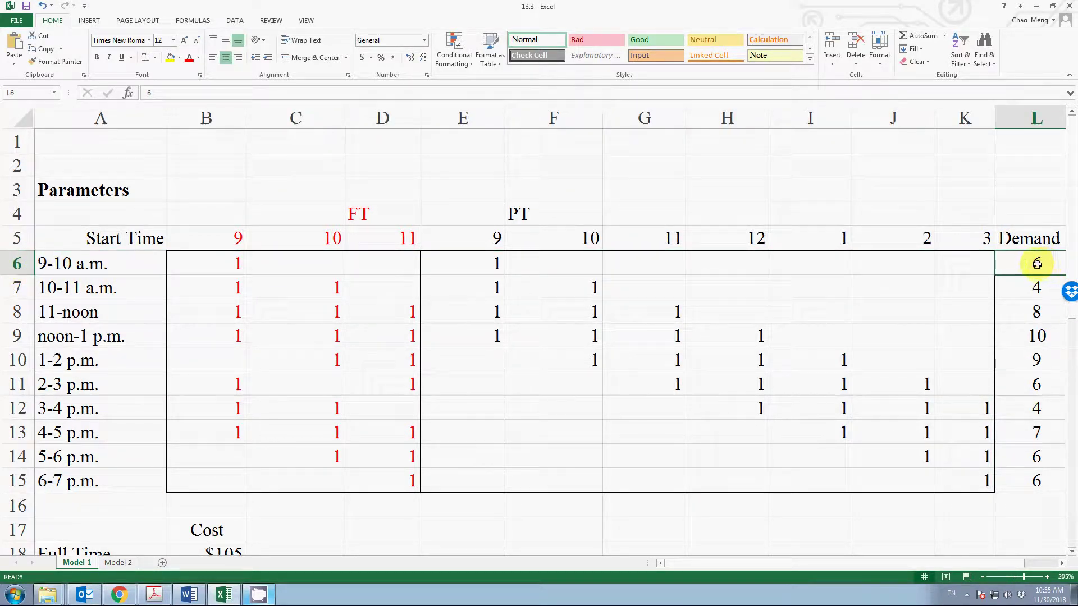
click(19, 287)
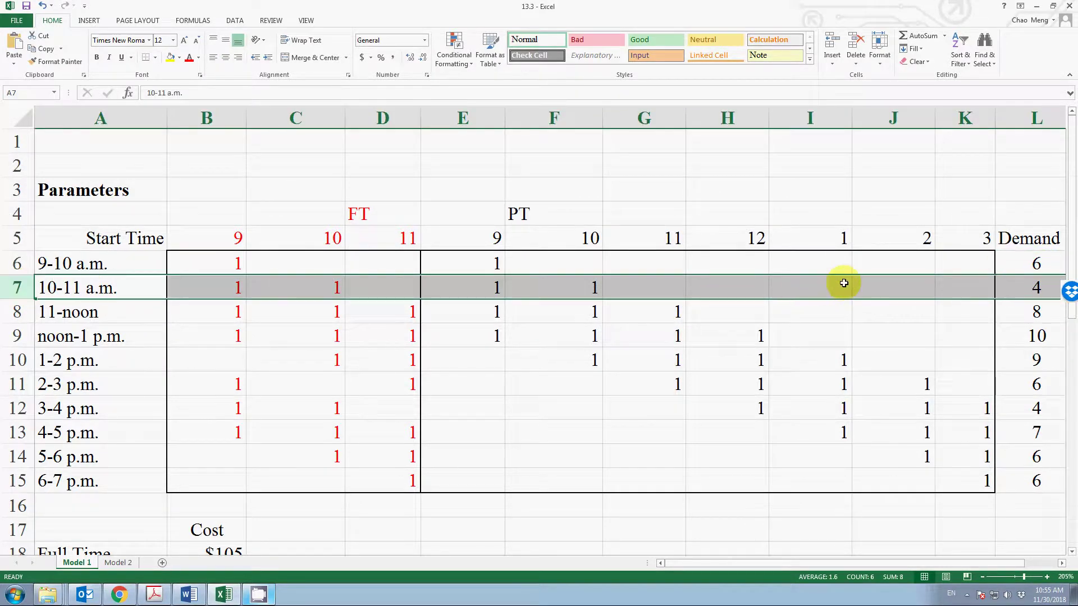
click(1042, 287)
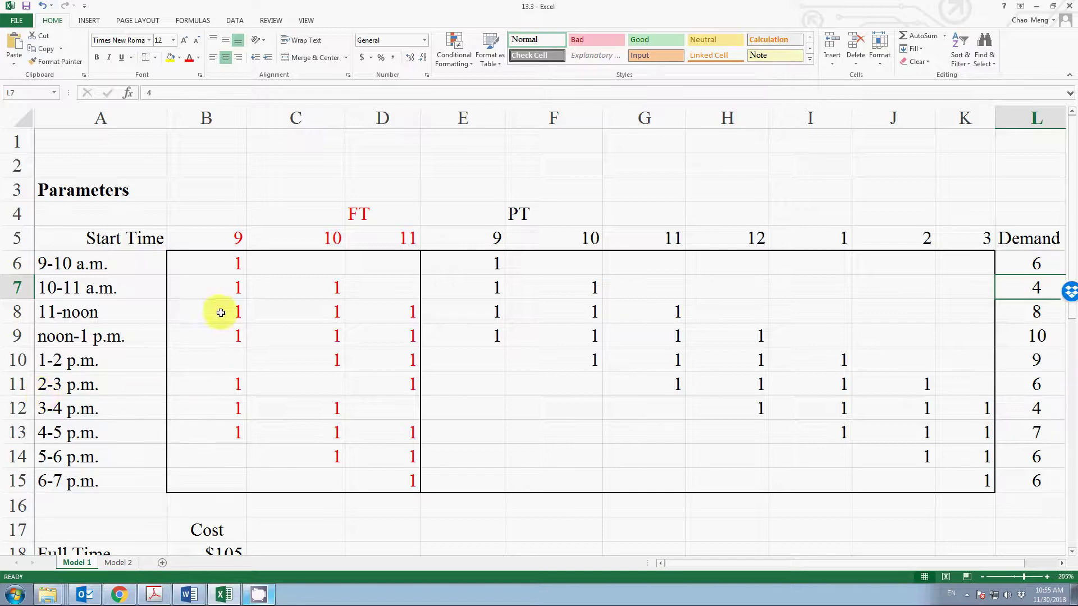
click(223, 265)
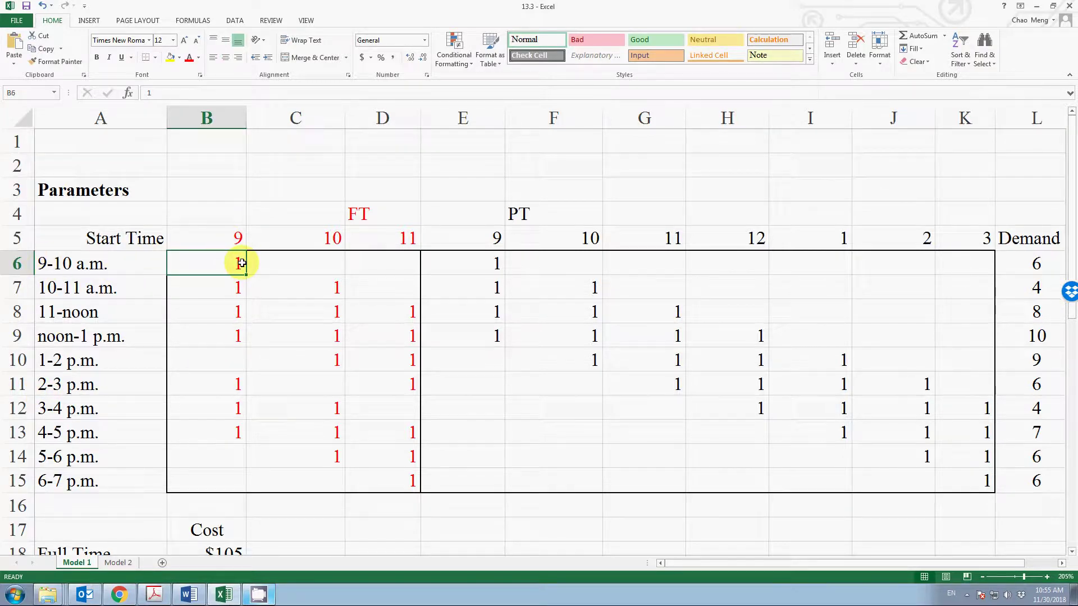
click(232, 293)
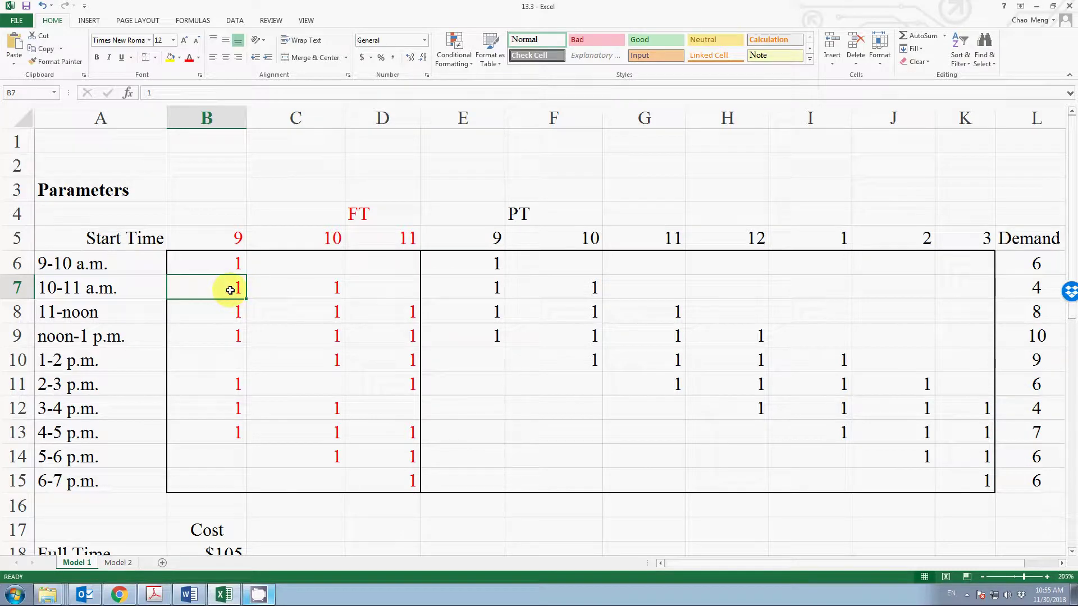
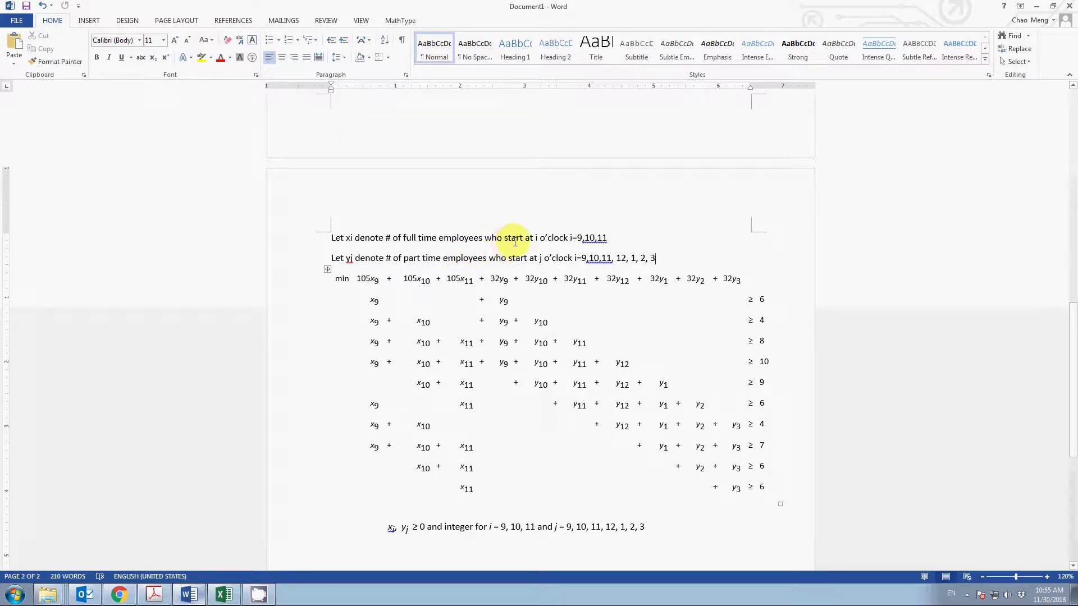
Step: Switch to Word and examine the definitions of xi and yj and the cost-minimizing objective function
drag(548, 268, 544, 243)
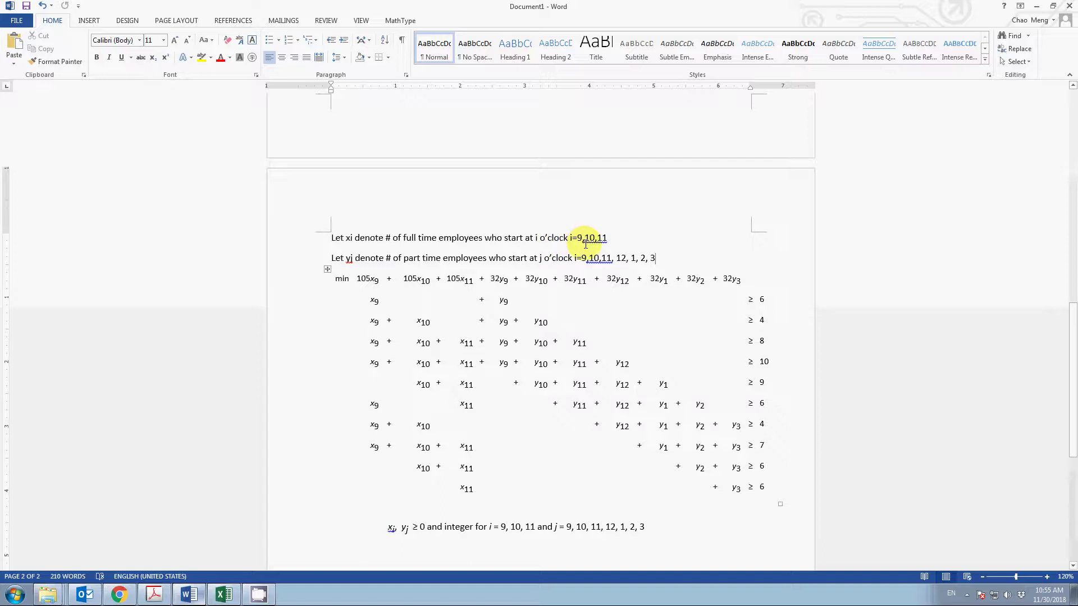
drag(681, 270, 681, 272)
drag(371, 280, 400, 280)
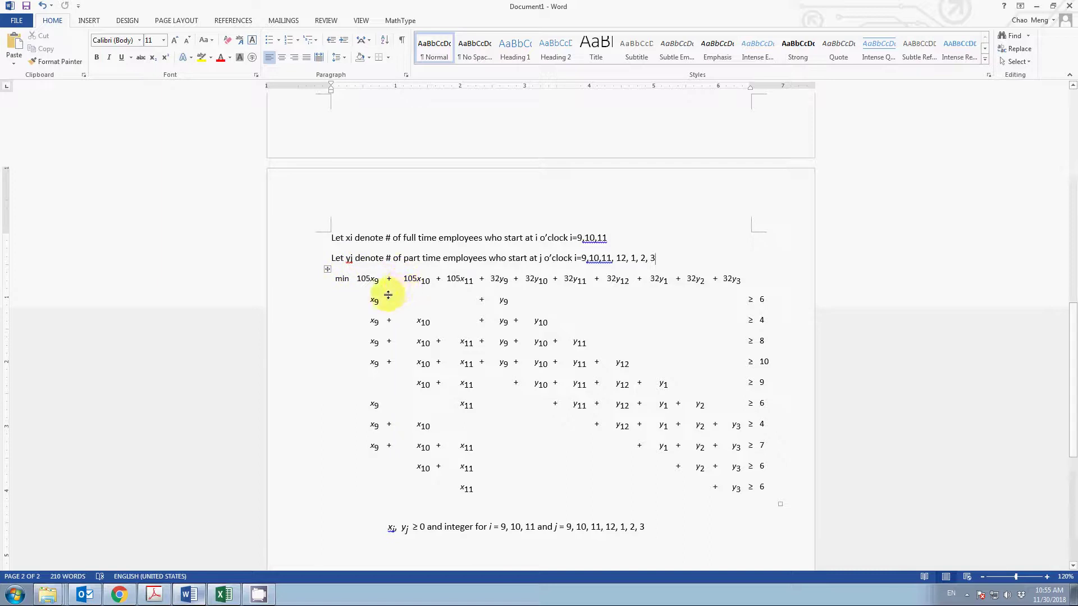
mouse_move(583, 267)
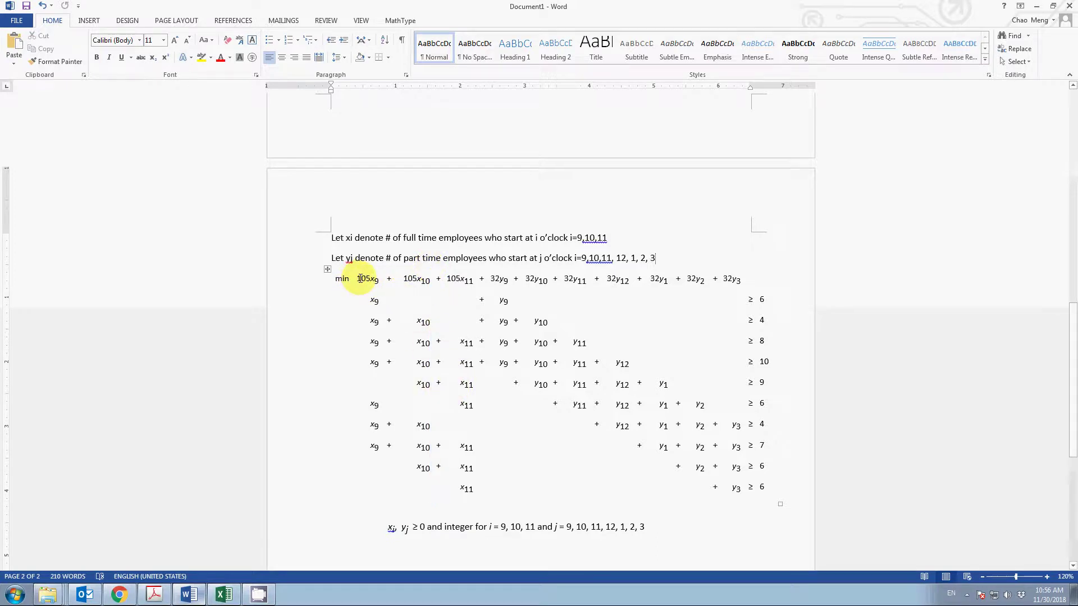
drag(360, 279, 740, 279)
click(761, 279)
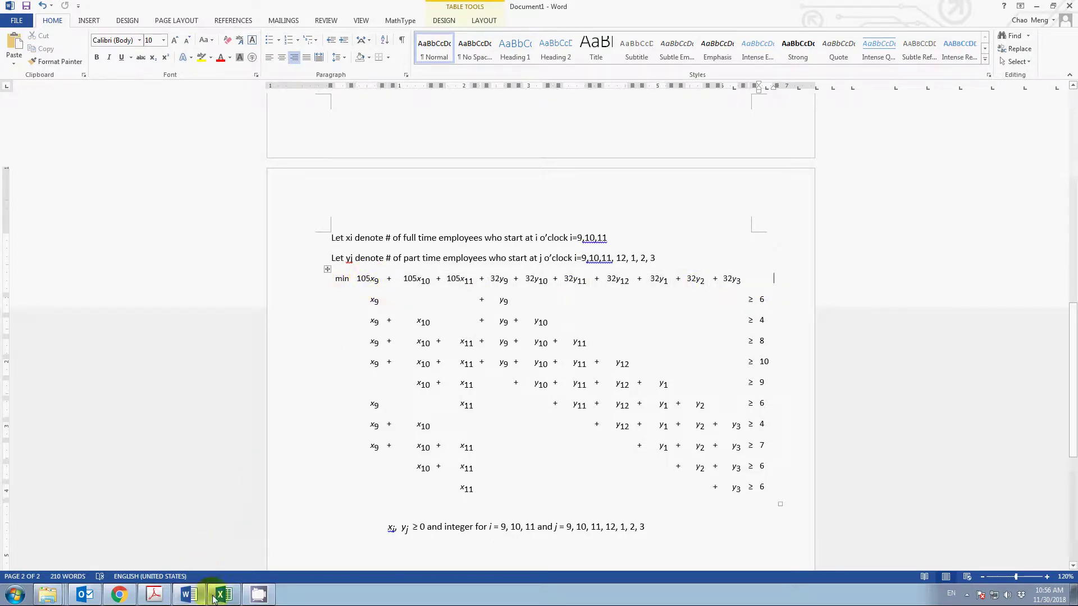
Step: Check the full-time cost of $105 a day in the assignment PDF, returning to the Word model
click(154, 594)
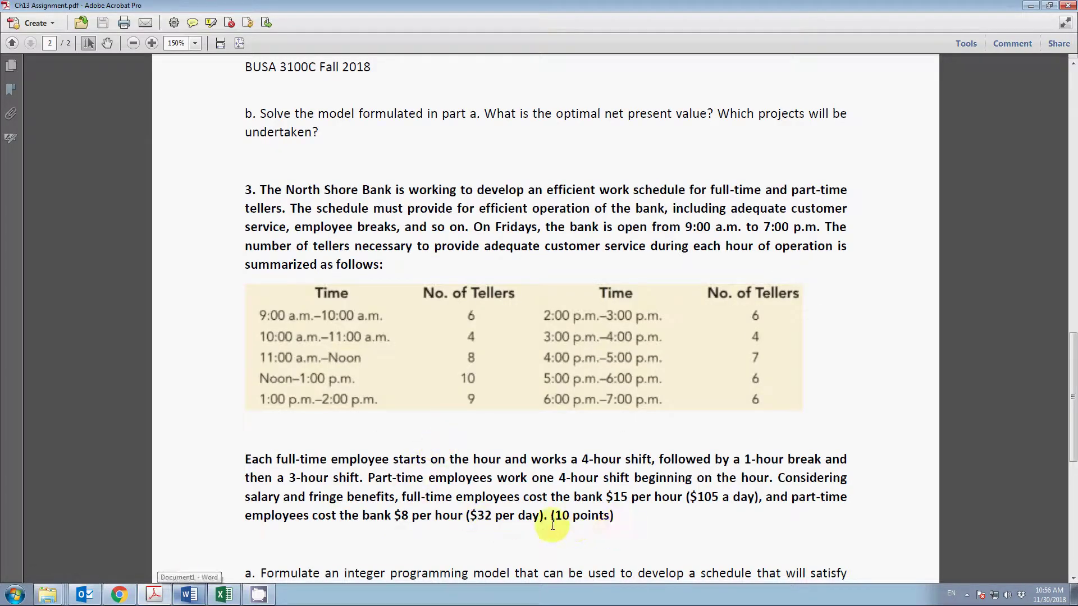
drag(686, 496, 738, 499)
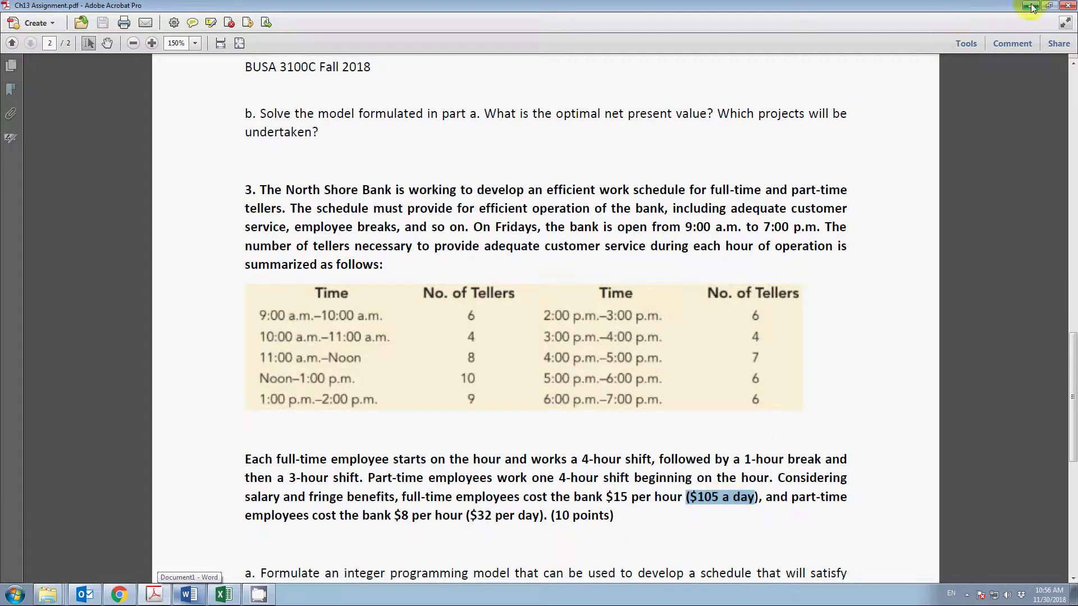
key(alt+Tab)
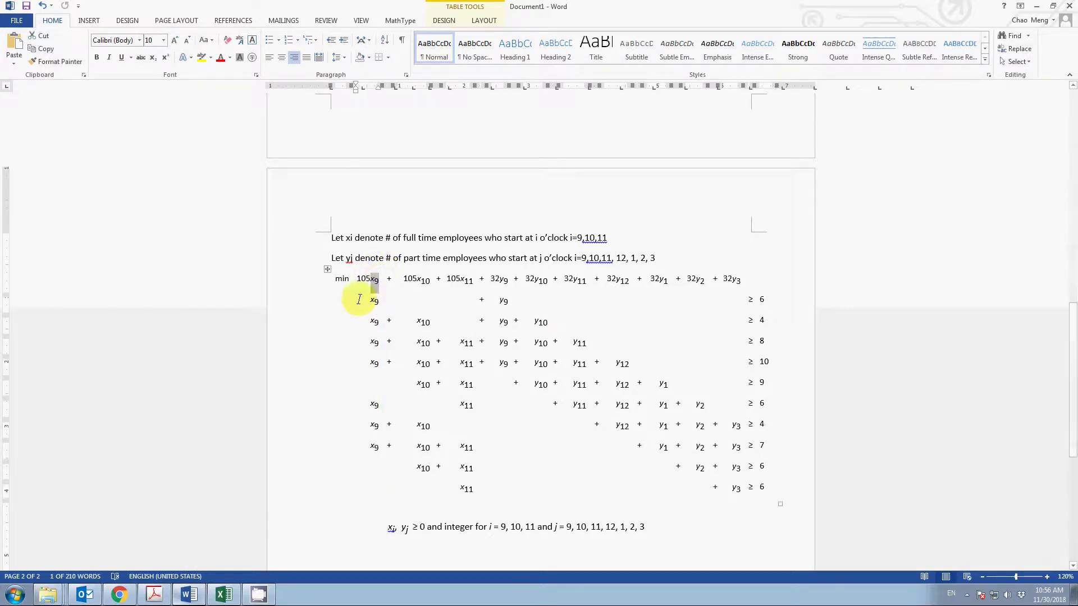
Step: Examine the full-time cost terms of the objective function, 105x9, 105x10 and 105x11
click(369, 280)
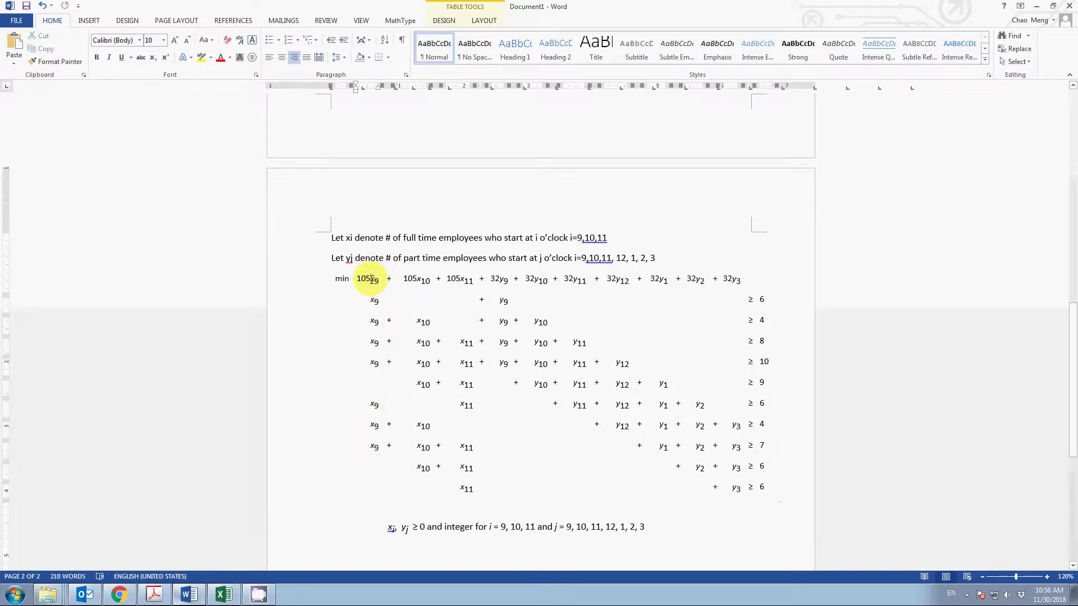
double_click(377, 280)
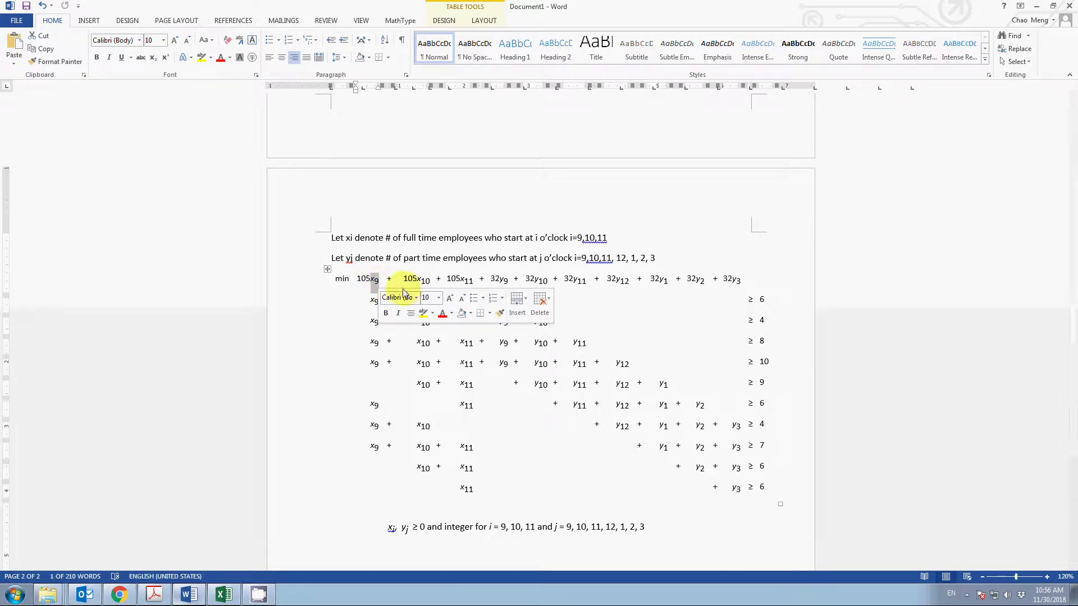
click(362, 285)
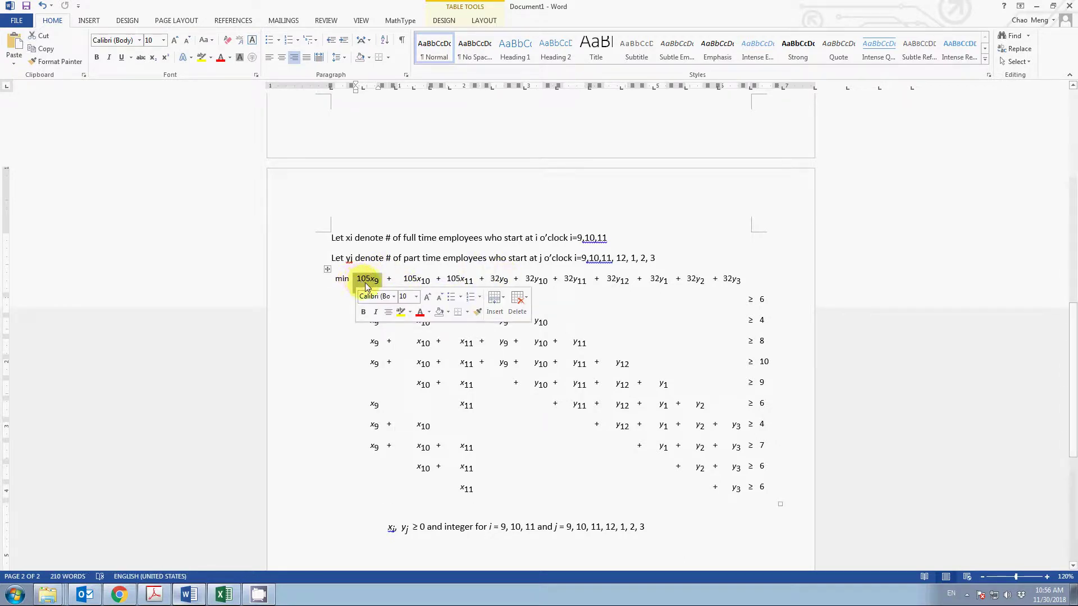
click(427, 281)
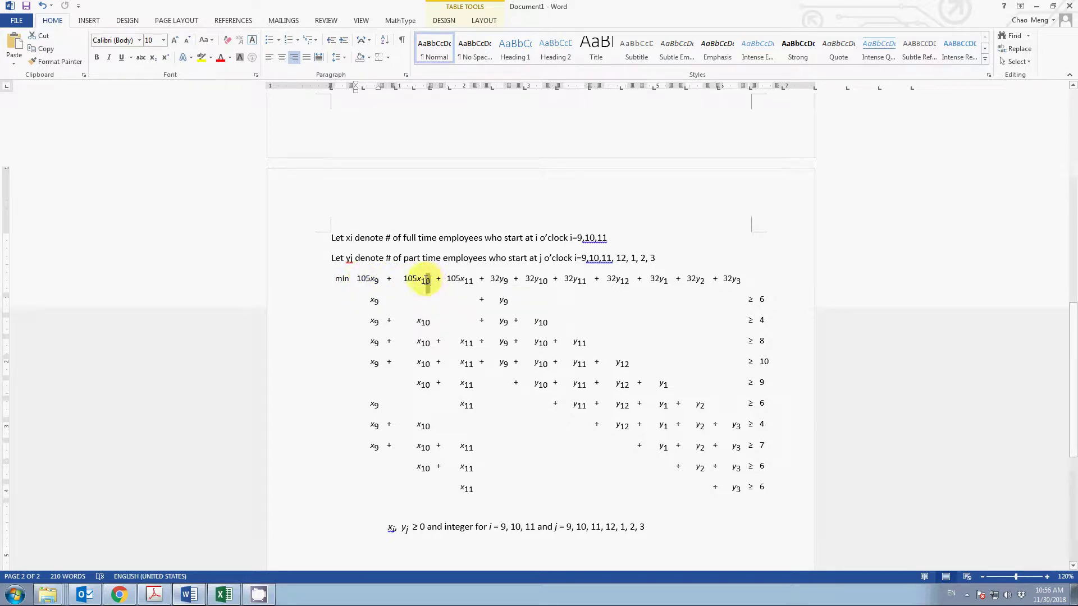
drag(418, 279, 427, 290)
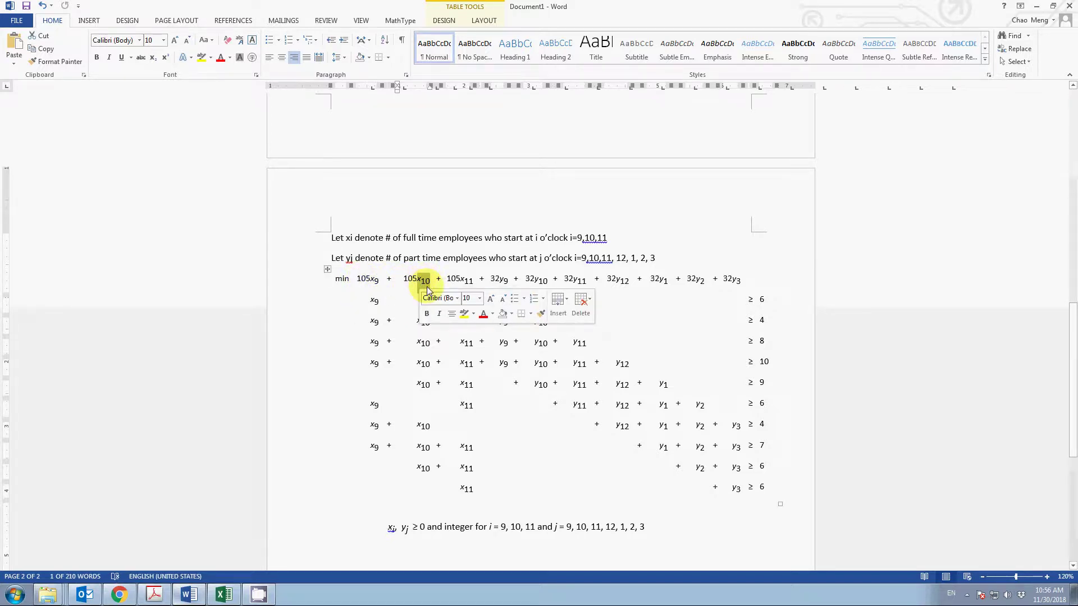
drag(473, 280, 368, 282)
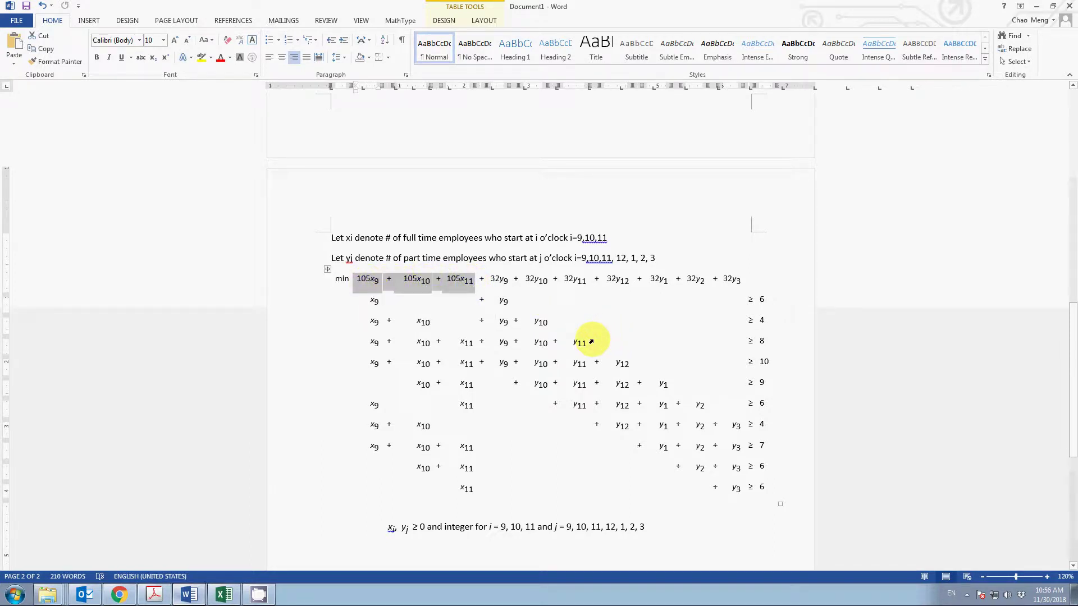
Step: Compare the part-time terms 32y9 through 32y3 in the objective with the part-time daily cost in the assignment PDF
drag(495, 279, 741, 281)
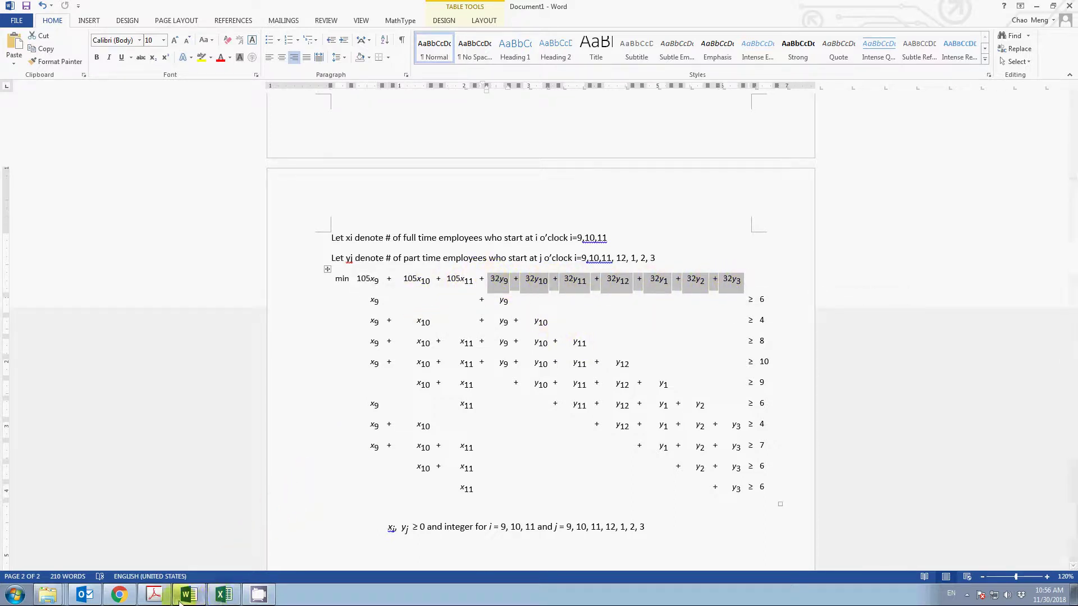
click(155, 595)
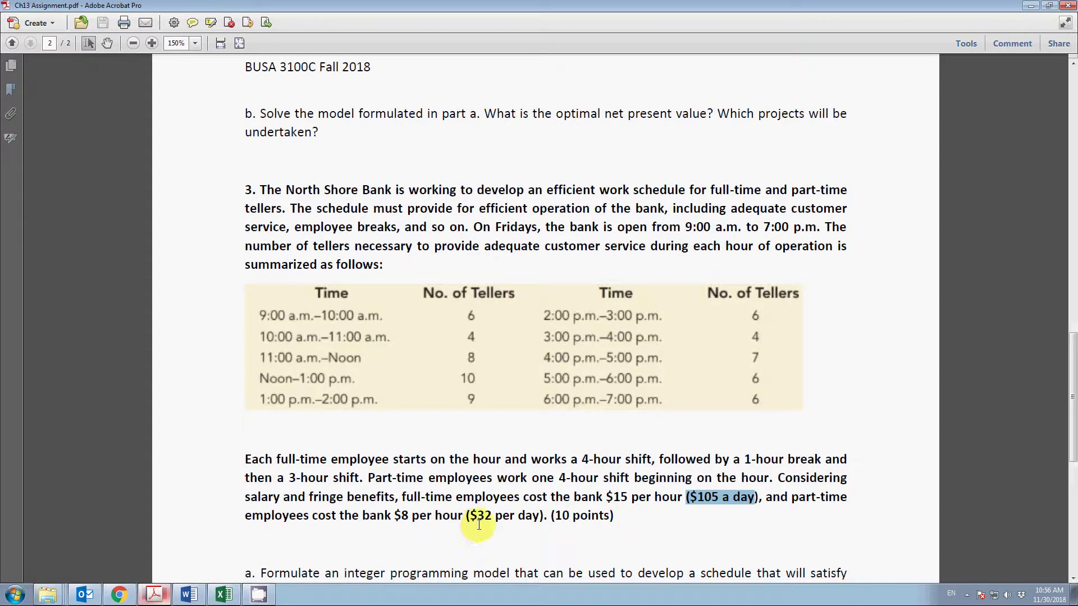
click(1031, 6)
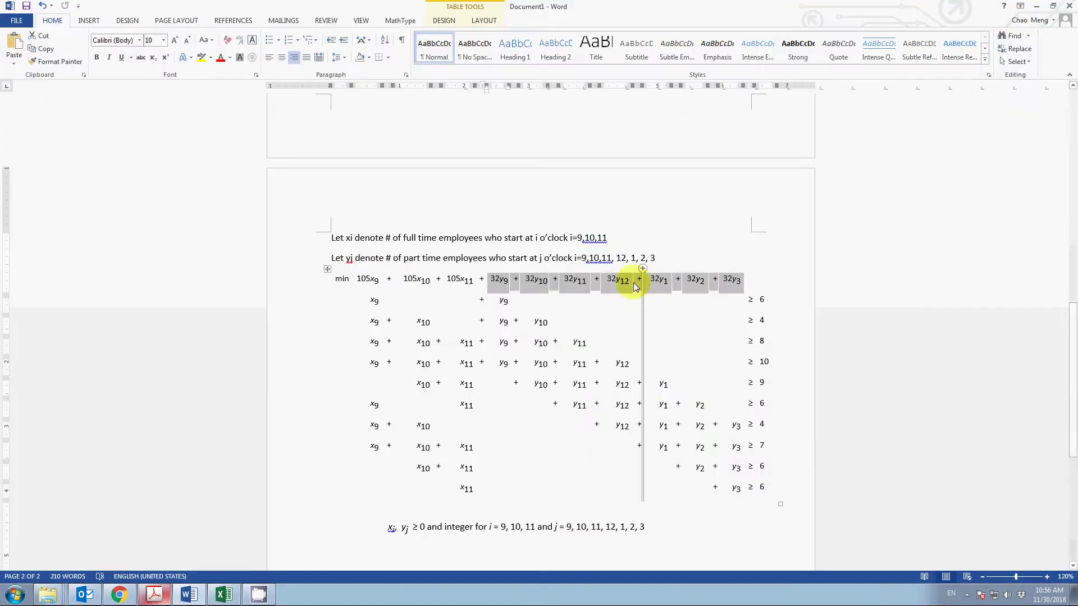
click(314, 280)
click(449, 286)
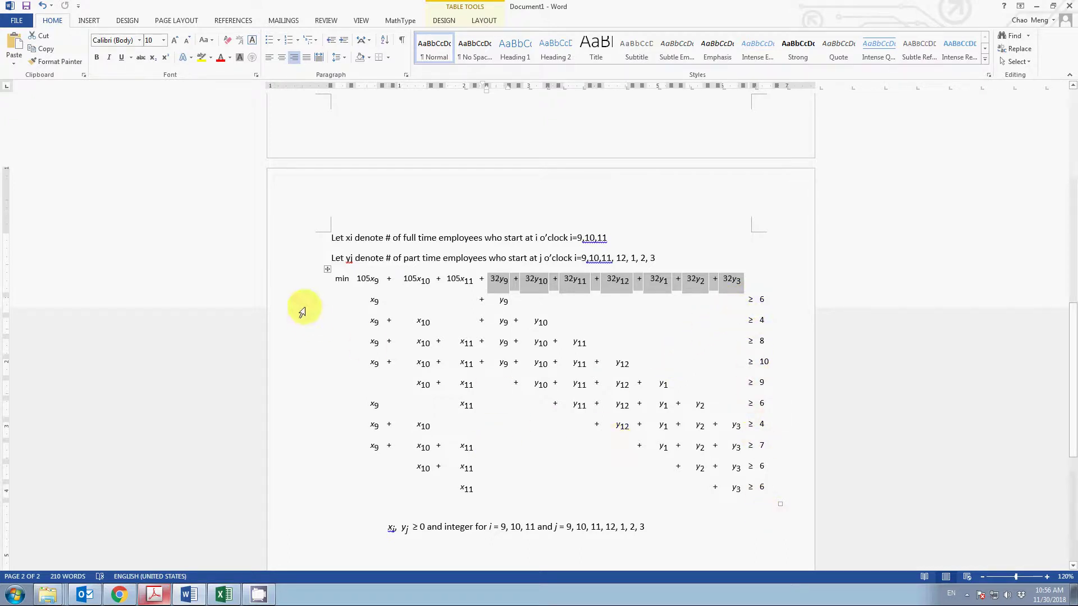
Step: Compare the first constraint, x9 + y9 ≥ 6, with the full-time and part-time 9-10 a.m. entries in the Excel parameter table
drag(369, 301, 773, 301)
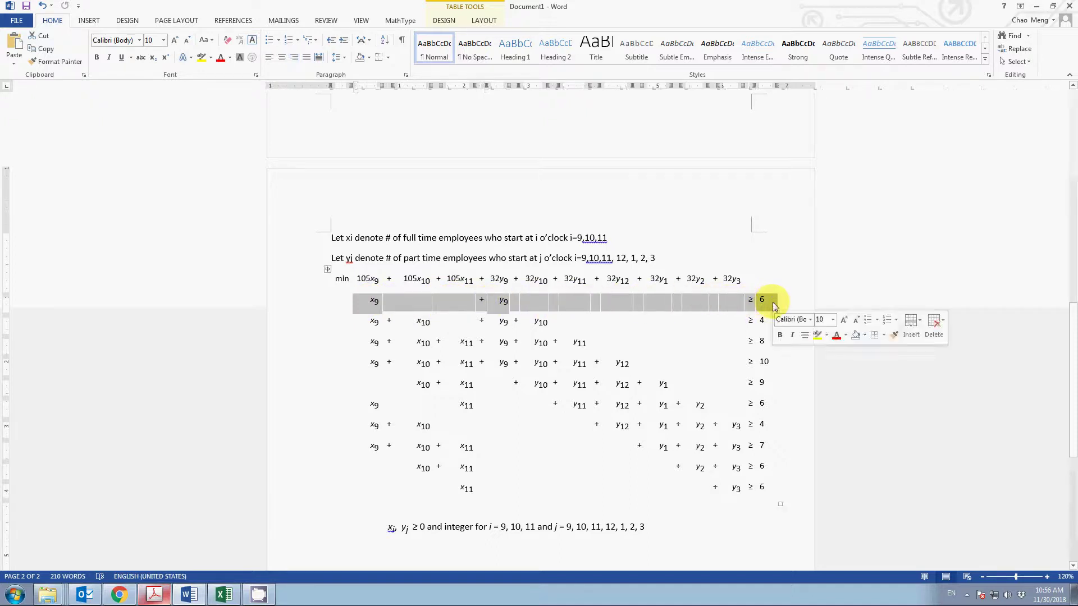
click(225, 596)
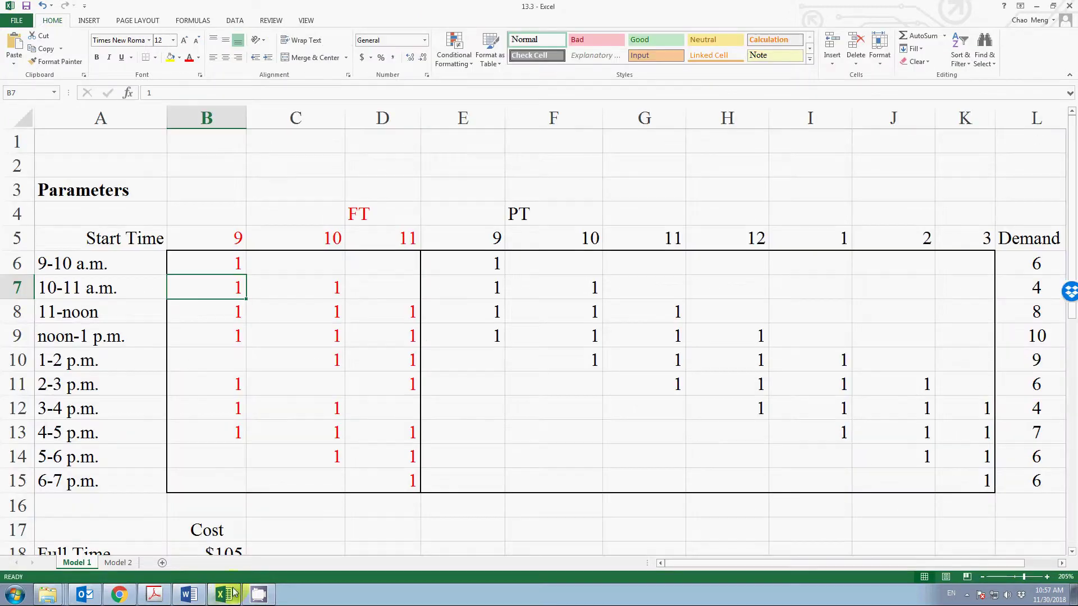
click(225, 262)
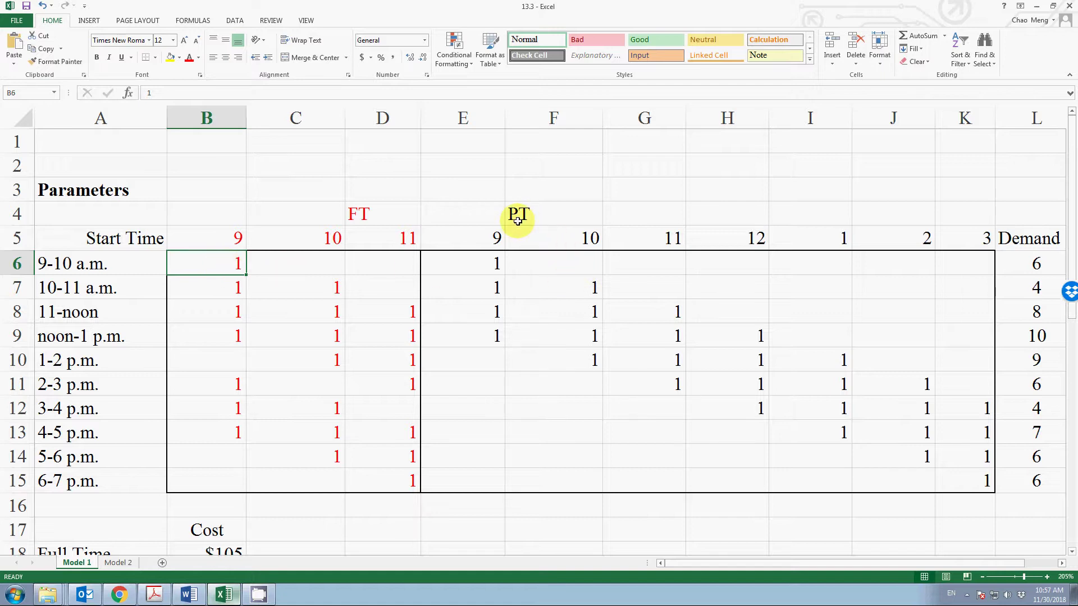
click(473, 267)
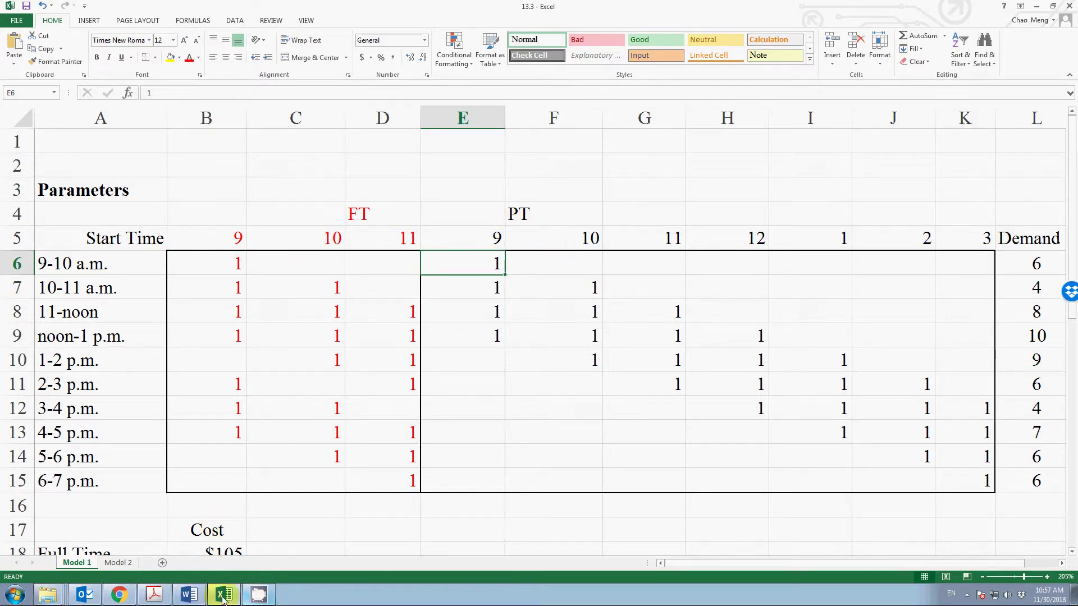
click(188, 596)
click(375, 307)
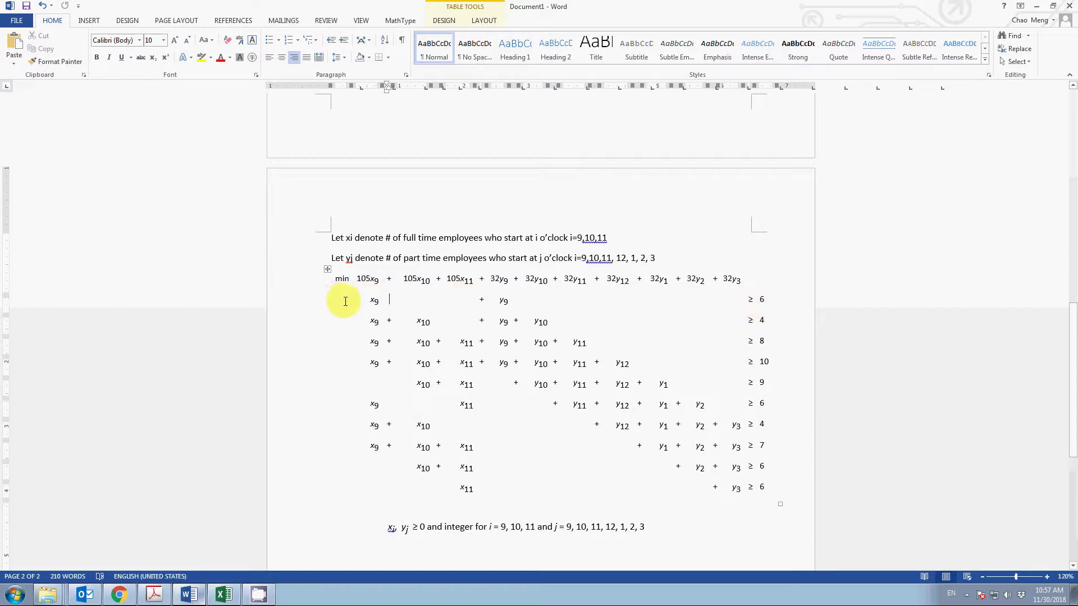
Step: Add the comment "9am-10am slot" to the right-hand side (≥ 6) of the first constraint
click(776, 303)
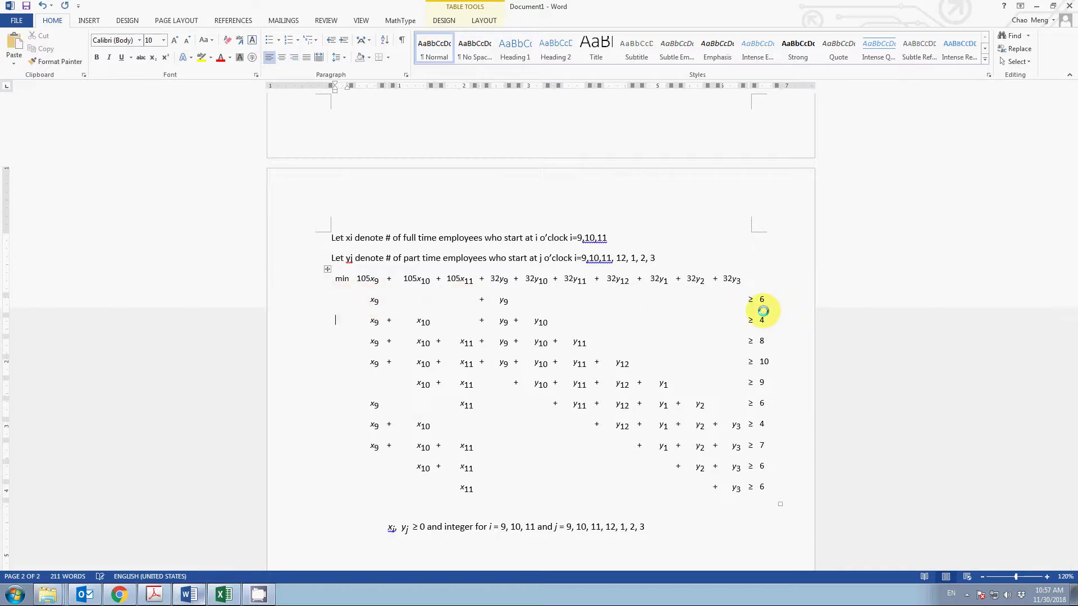
drag(758, 298, 747, 301)
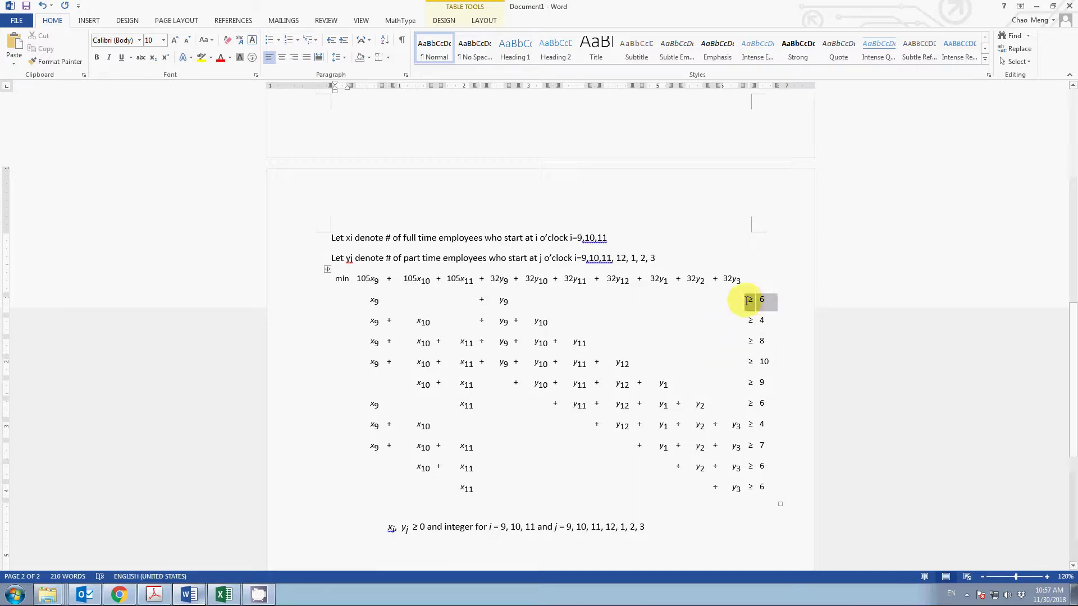
click(326, 20)
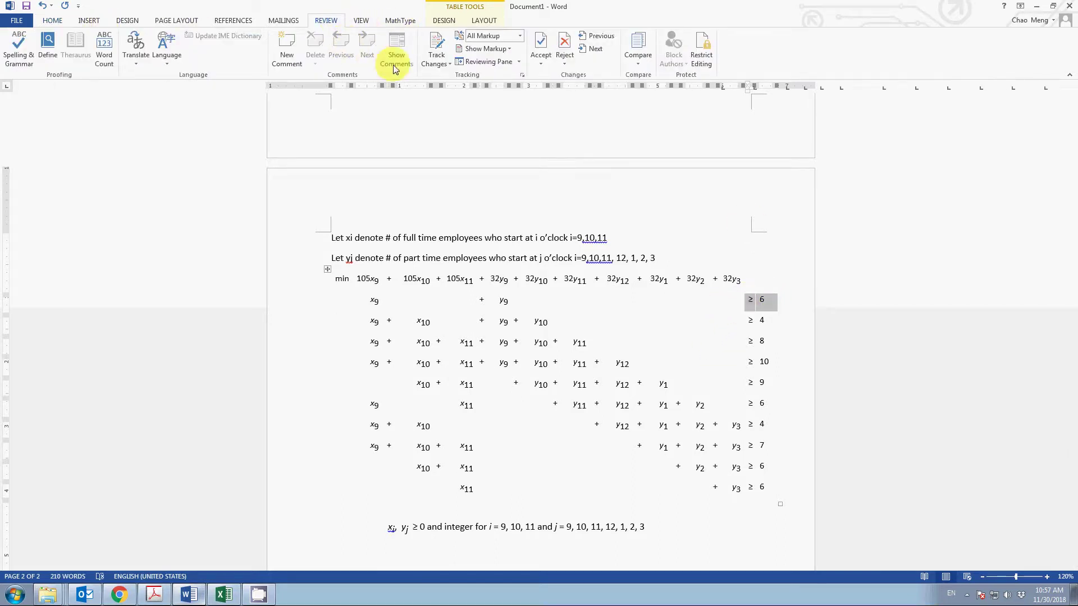
click(284, 53)
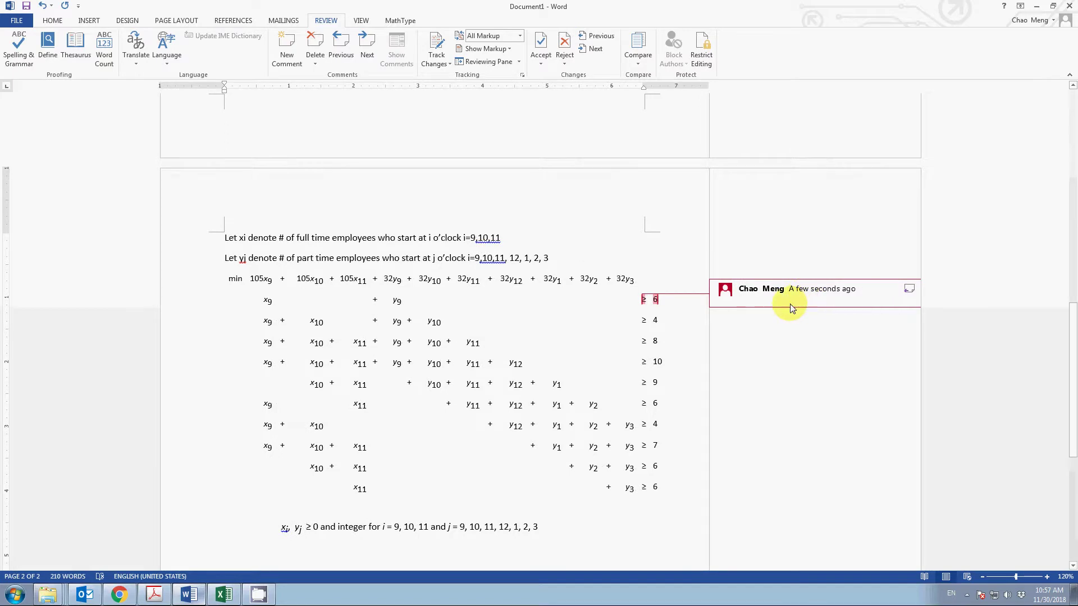
text(9am-10am slot)
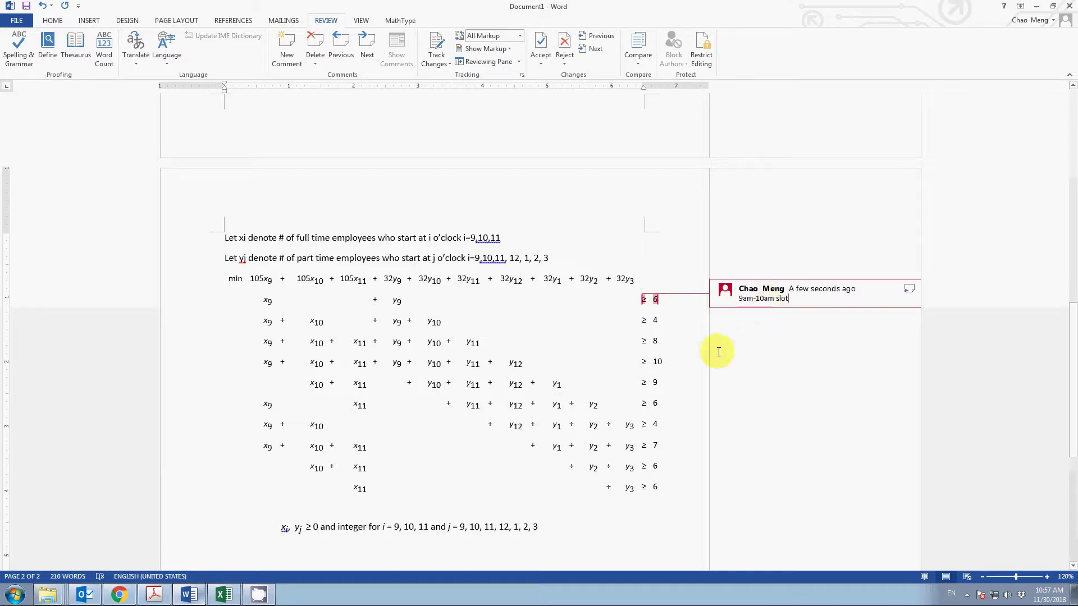
Step: Add the comment "10-11" to the right-hand side (≥ 4) of the second constraint
click(643, 323)
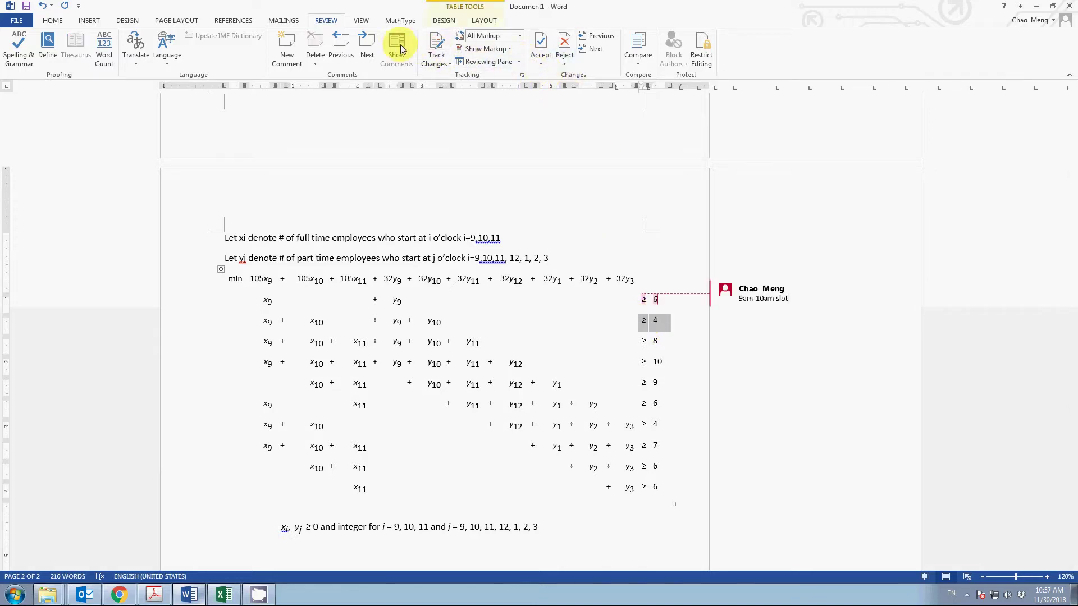
click(287, 49)
text(1)
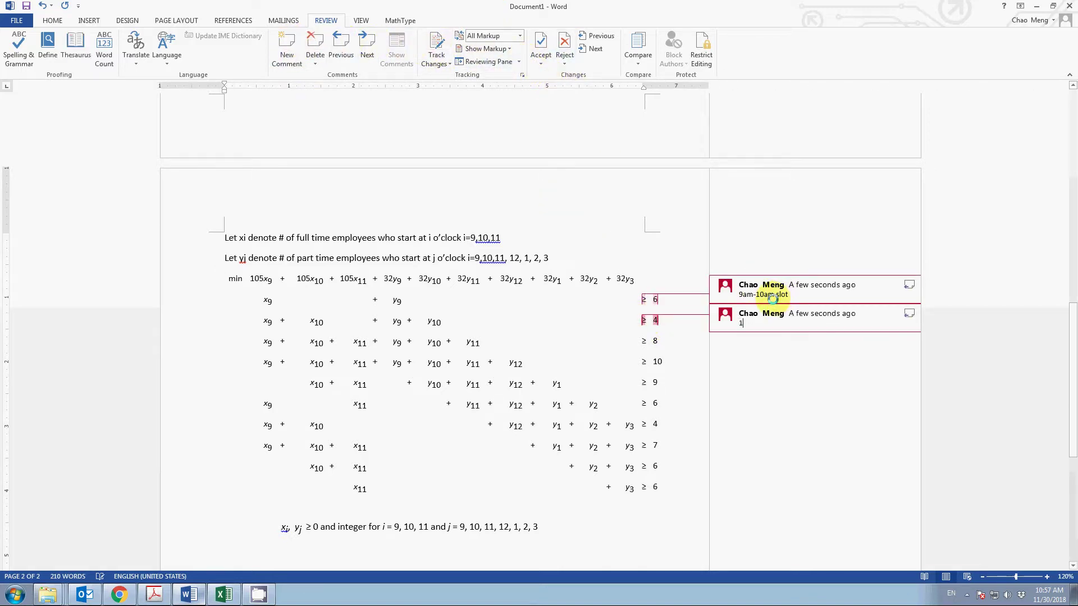
text(0-11)
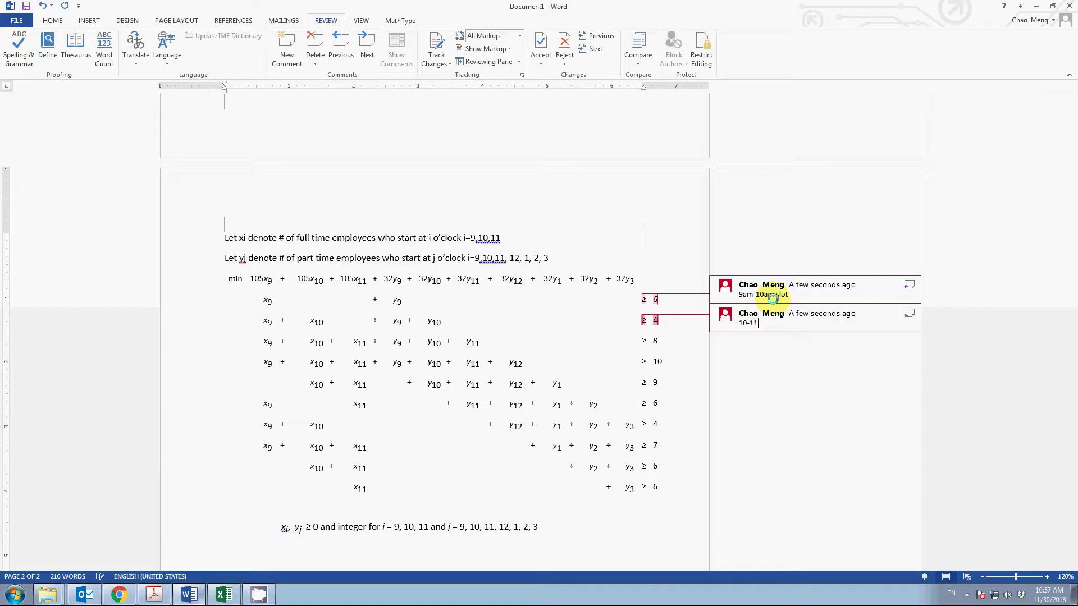
Step: Examine the full-time terms x9 + x10 and the part-time terms y9 + y10 in the second constraint
click(271, 324)
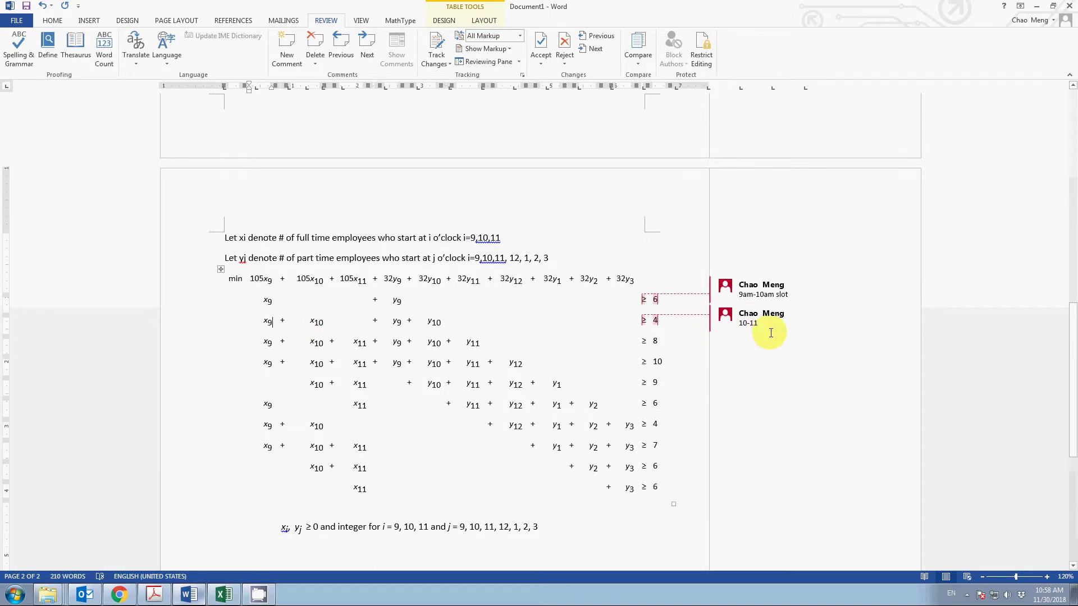
click(251, 326)
drag(258, 323, 312, 324)
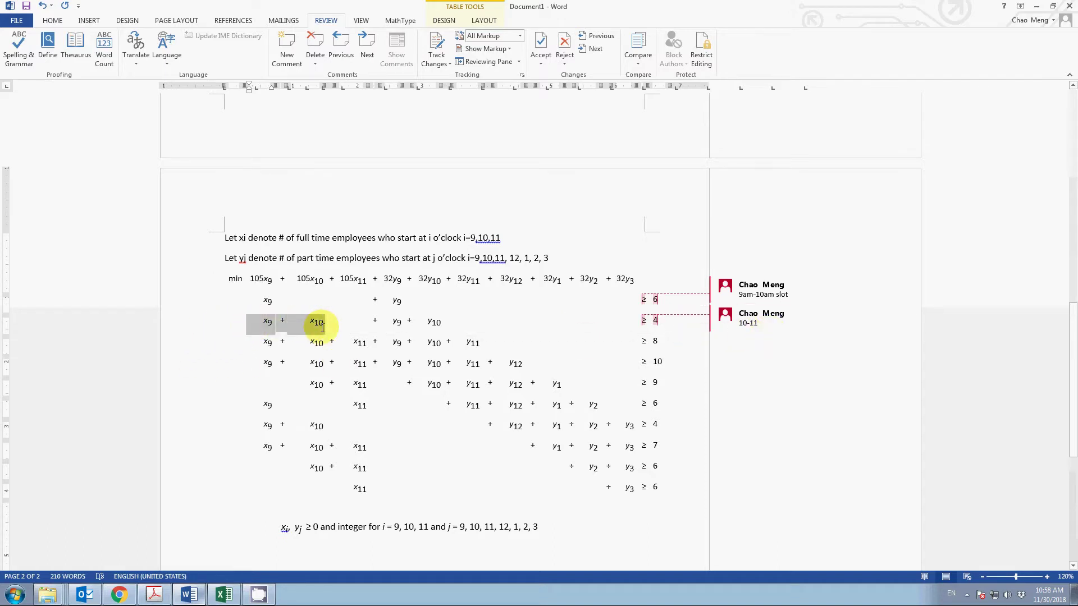
drag(386, 323, 447, 329)
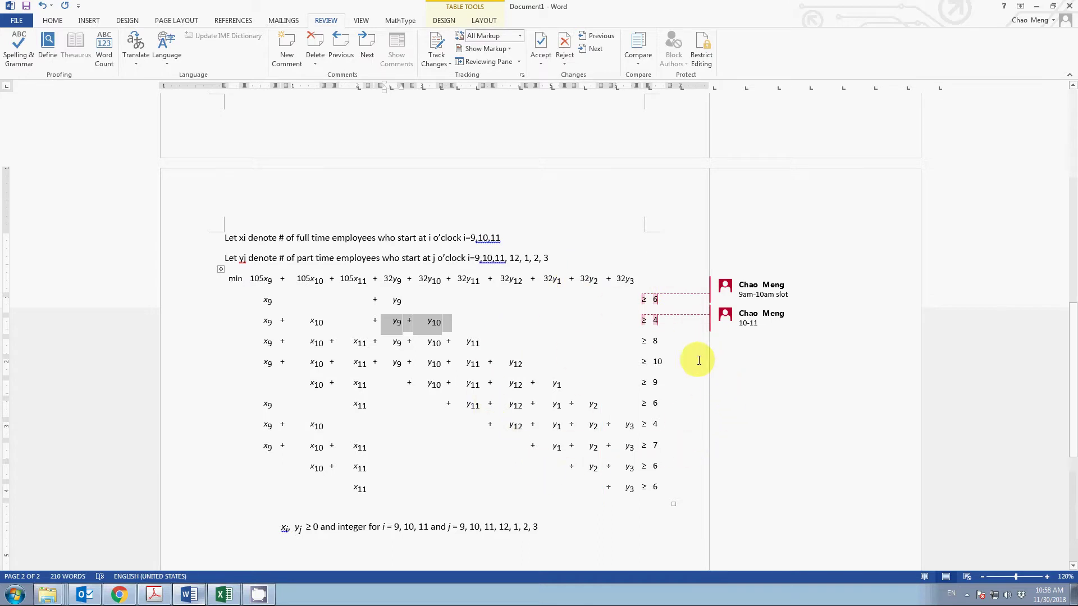
Step: Examine the third constraint's right-hand side (≥ 8), its full-time terms x9 + x10 + x11 and its part-time terms y9 + y10 + y11
mouse_move(668, 342)
mouse_down()
mouse_move(639, 343)
mouse_move(654, 343)
mouse_up()
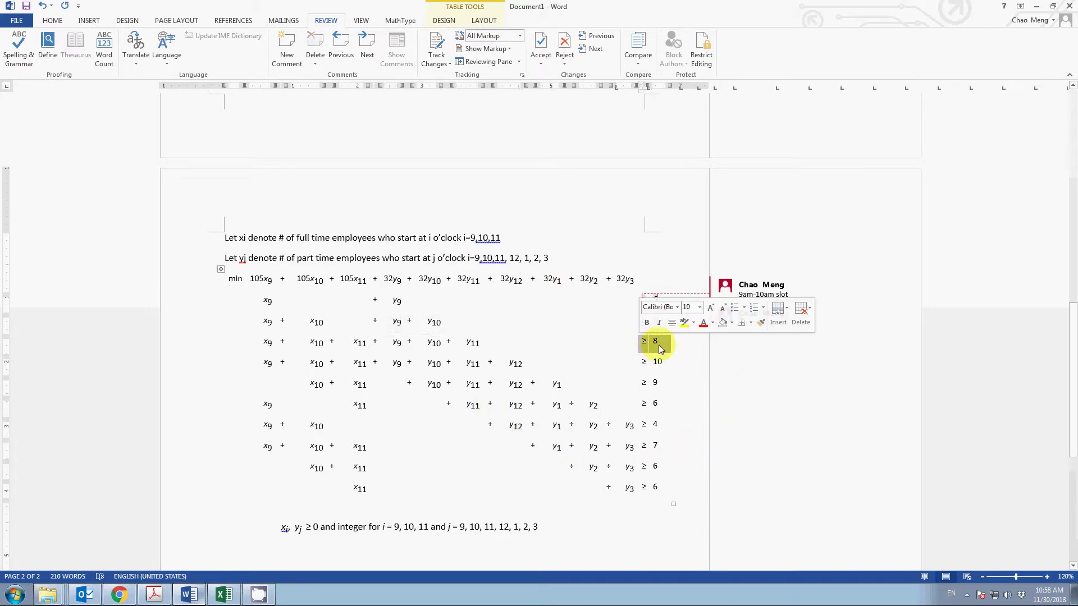
drag(260, 344, 362, 348)
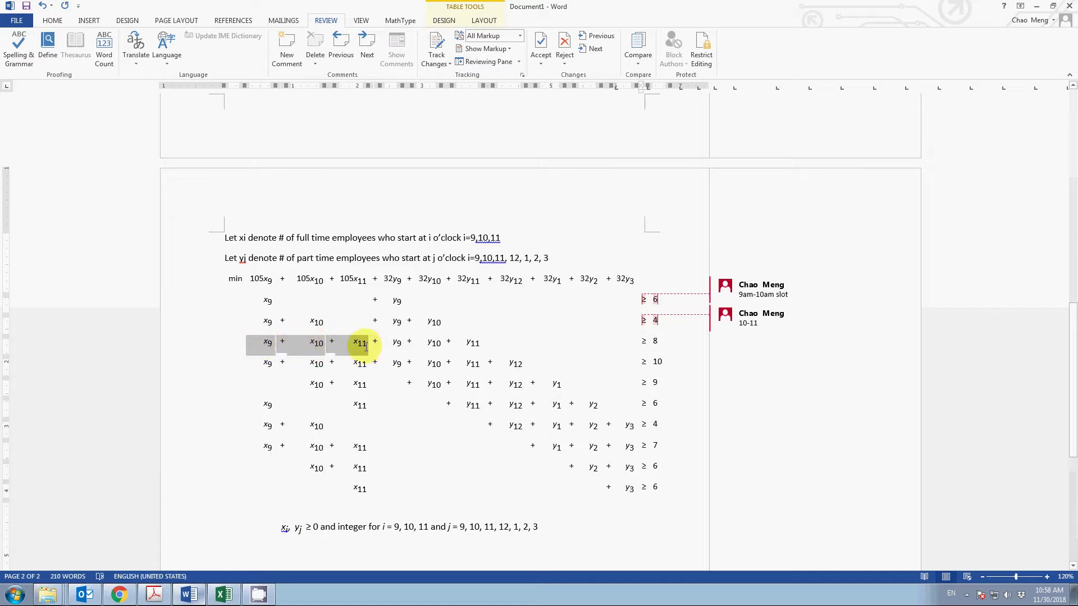
drag(366, 347, 481, 344)
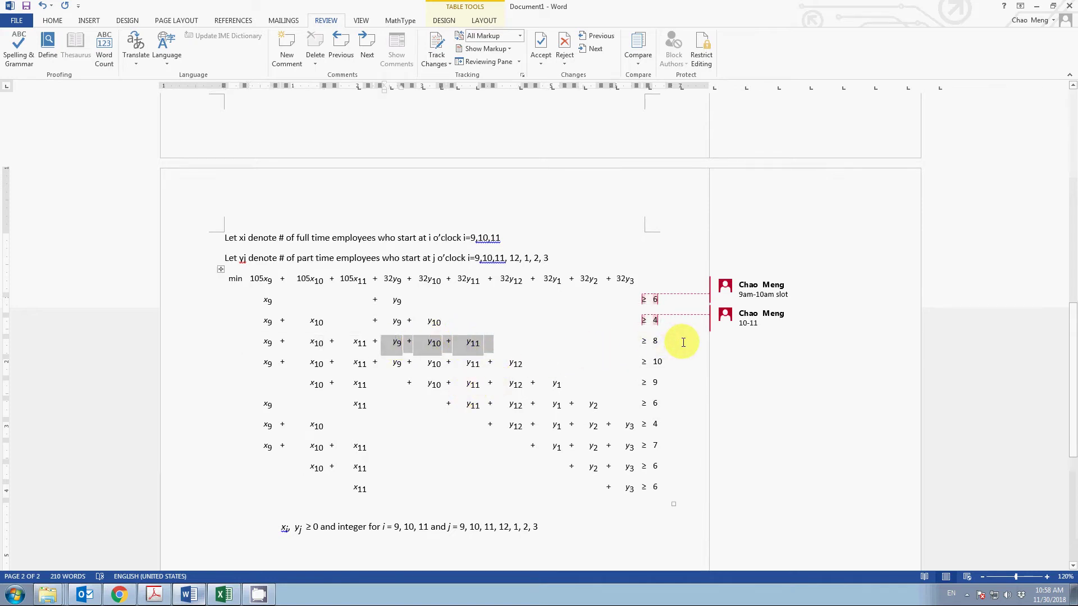
Step: Examine the terms of the fourth (≥ 10) and fifth (≥ 9) constraints, including the empty x9 position in the fifth
drag(247, 364, 520, 367)
drag(292, 381, 613, 380)
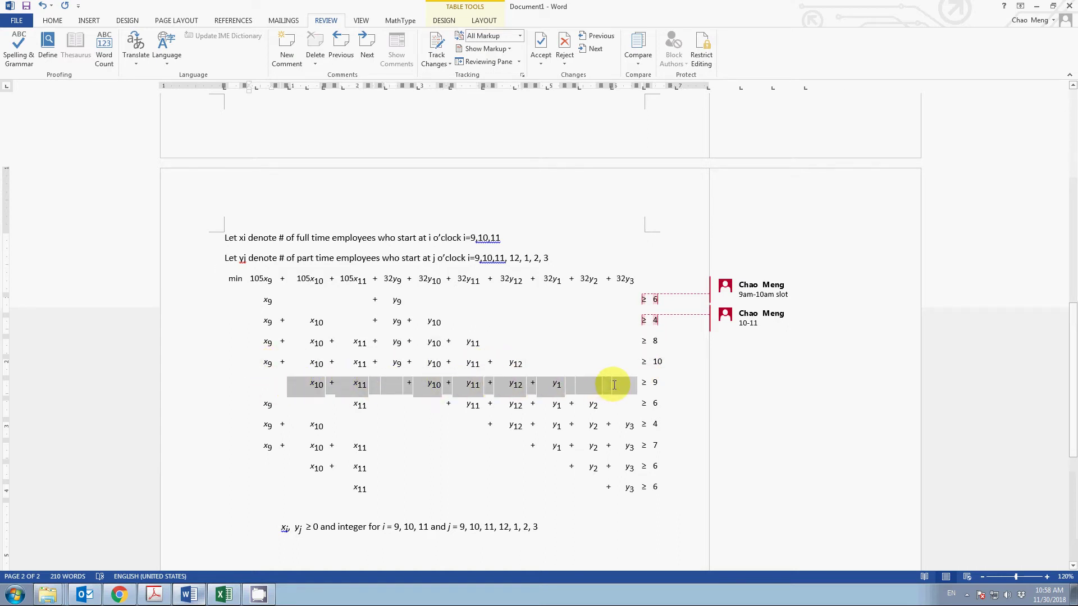
click(266, 386)
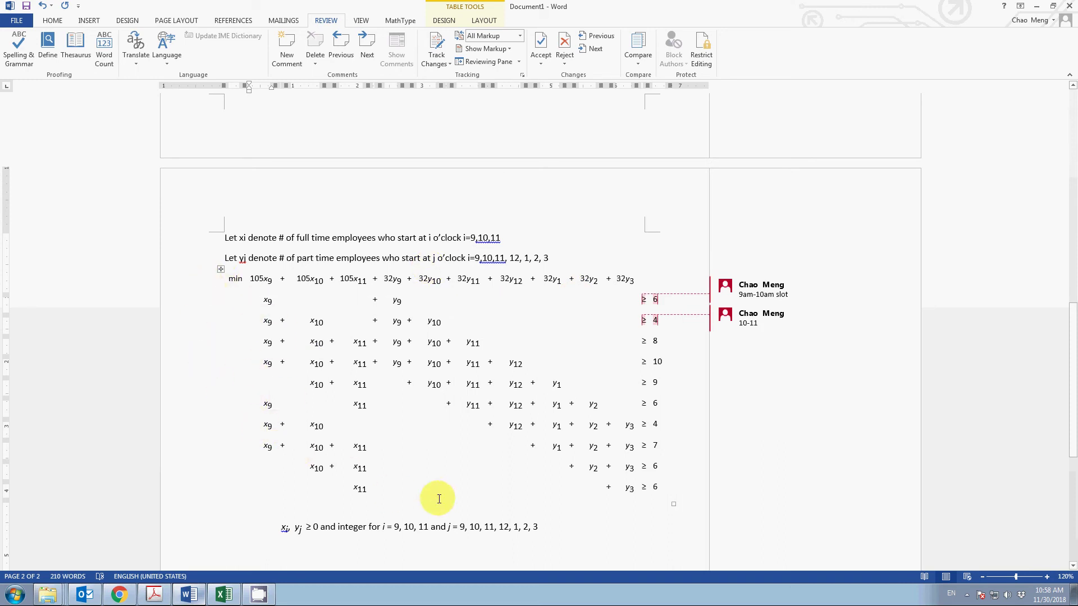
Step: Examine the variables xi, yj and the integer requirement in the non-negativity and integrality condition below the constraints
scroll(572, 440, down, 1)
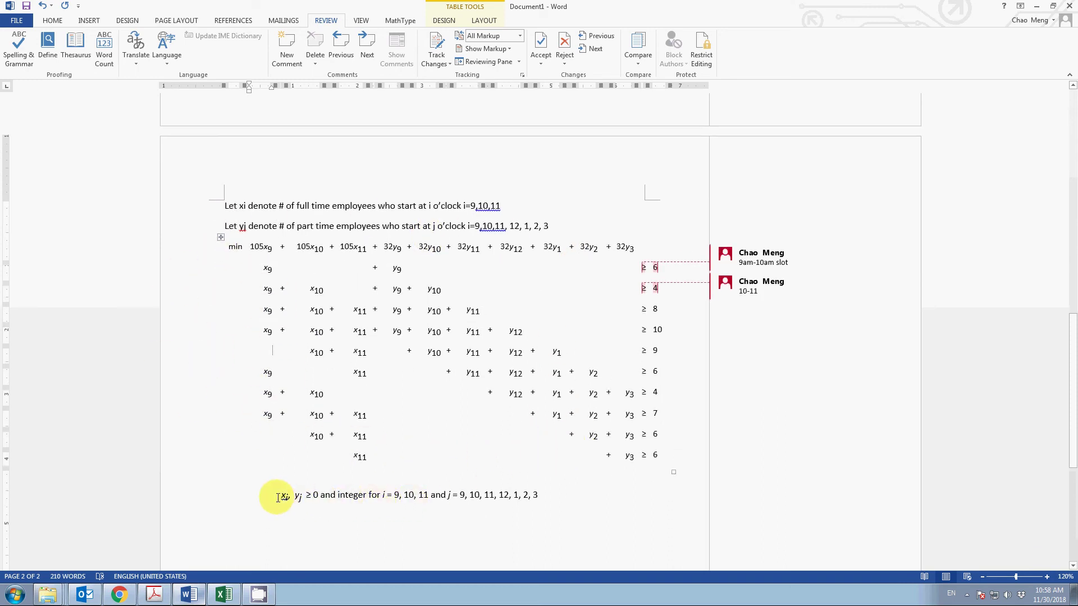
drag(278, 497, 299, 497)
drag(319, 498, 376, 499)
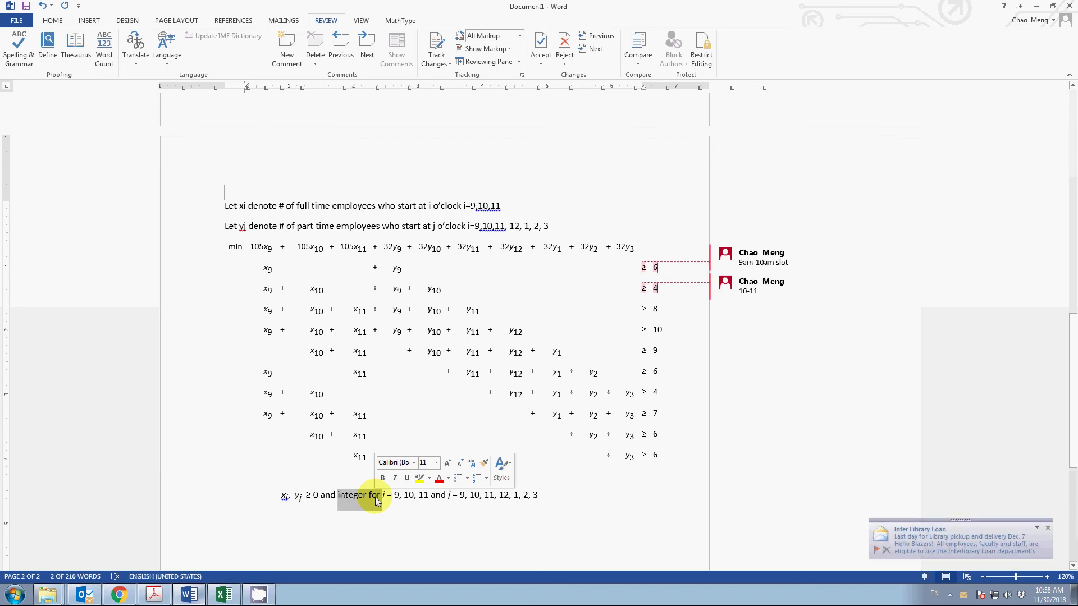